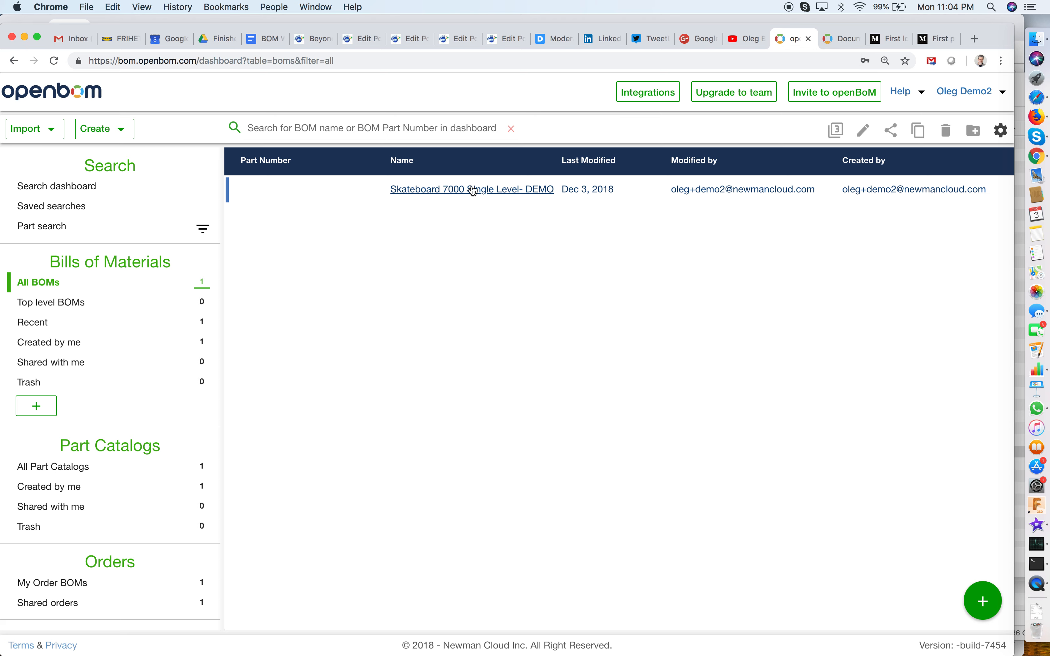
Show the list of views in the dashboard's Administration section.
scroll(198, 407, down, 4)
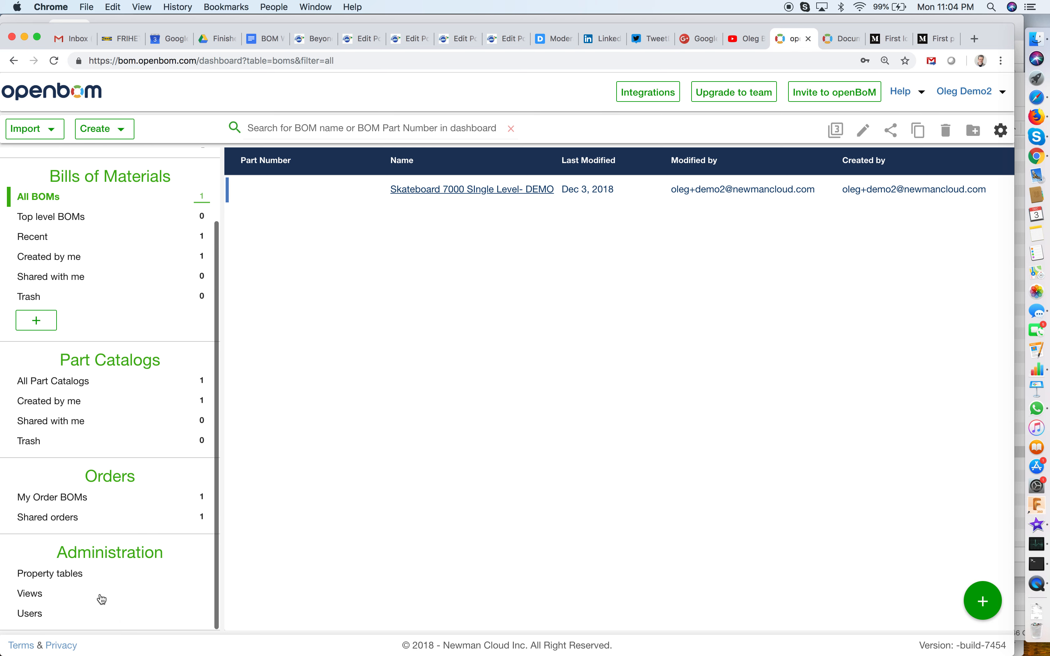
click(58, 601)
scroll(105, 533, down, 4)
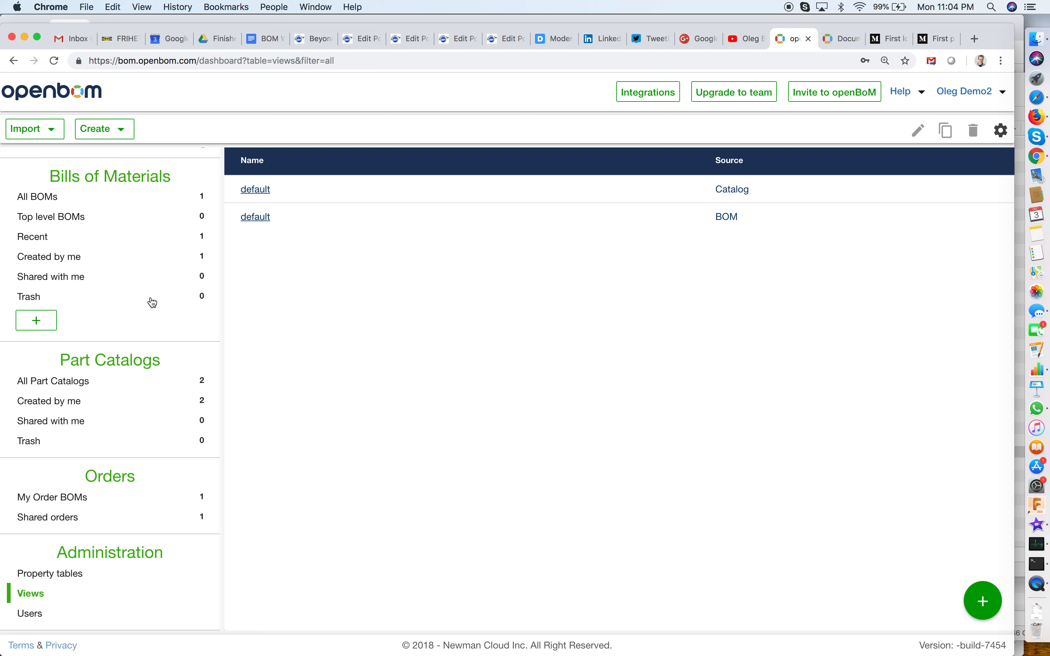
scroll(153, 302, up, 5)
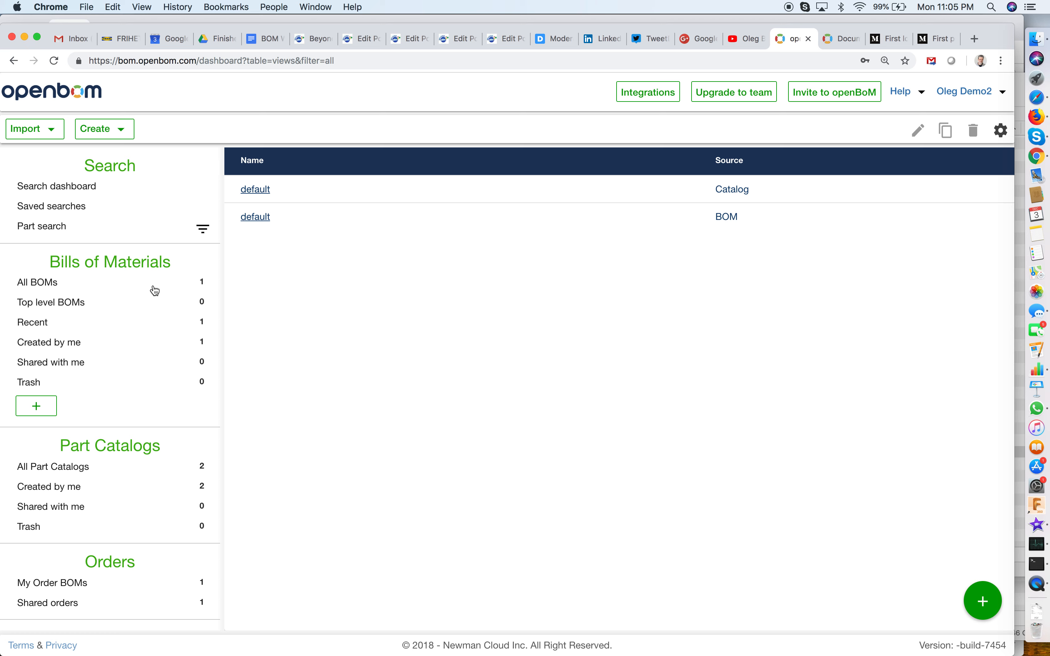
Create a new BOM from the Default template with part number DEMO1 and name DEMO1.
click(140, 286)
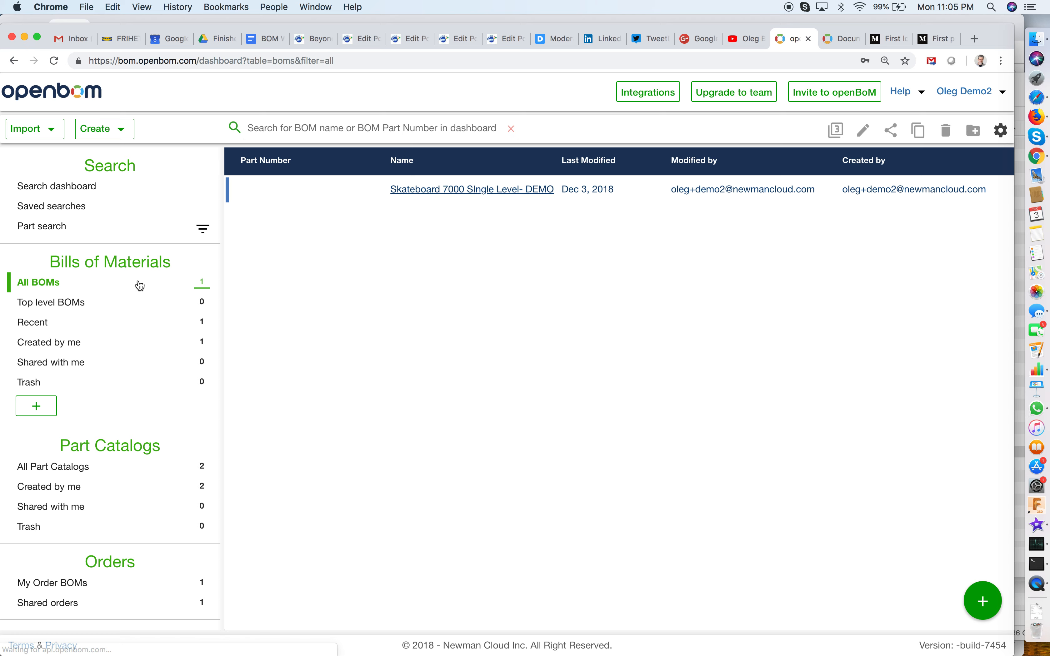
click(108, 131)
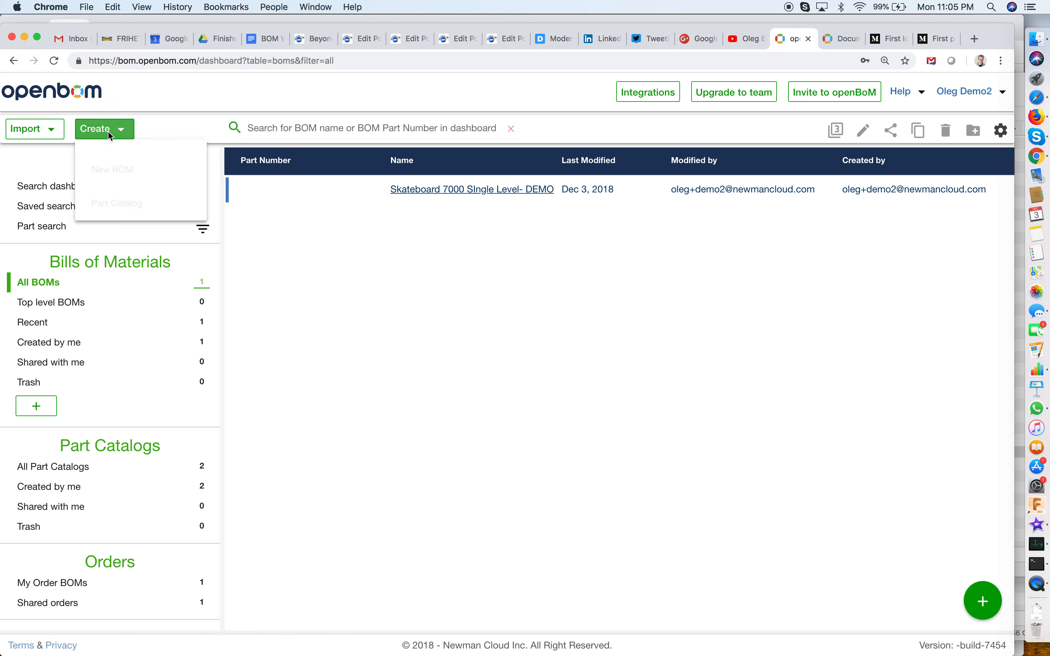
click(142, 169)
click(473, 326)
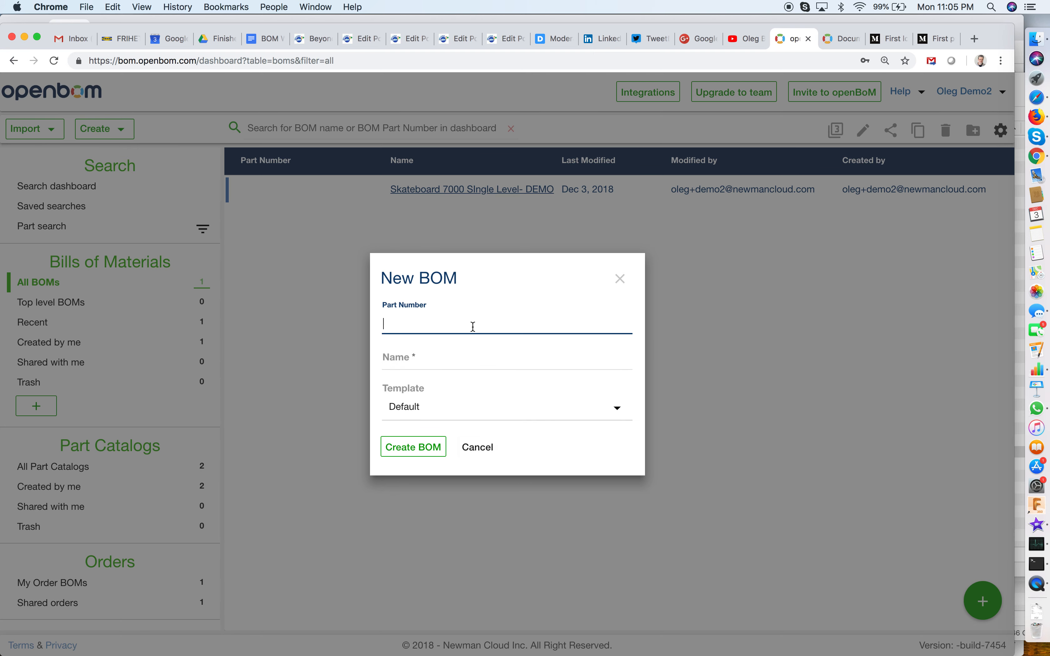
text(DEMO1)
key(Tab)
text(DEMO)
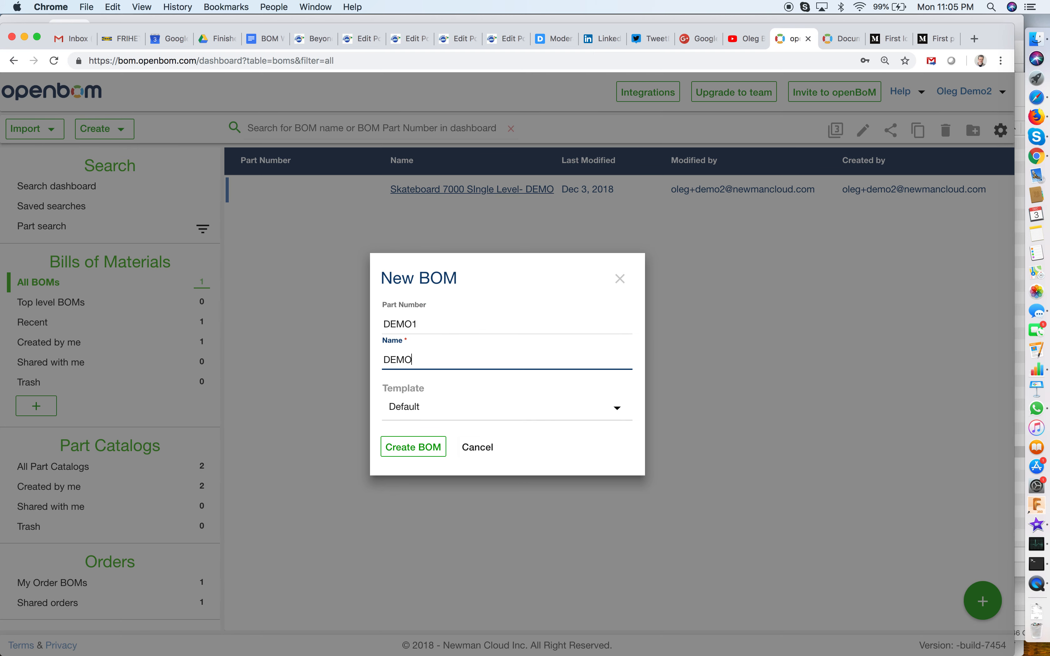
text(1)
click(428, 451)
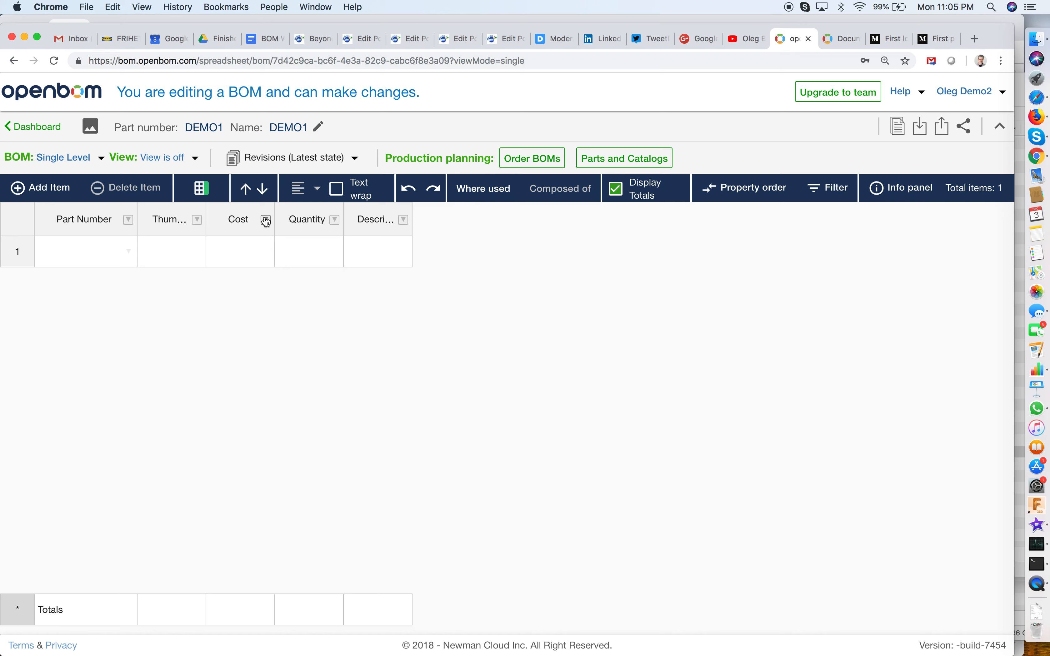
Widen the Cost, Quantity, Description and Thumbnail image columns of the BOM table.
drag(275, 219, 308, 220)
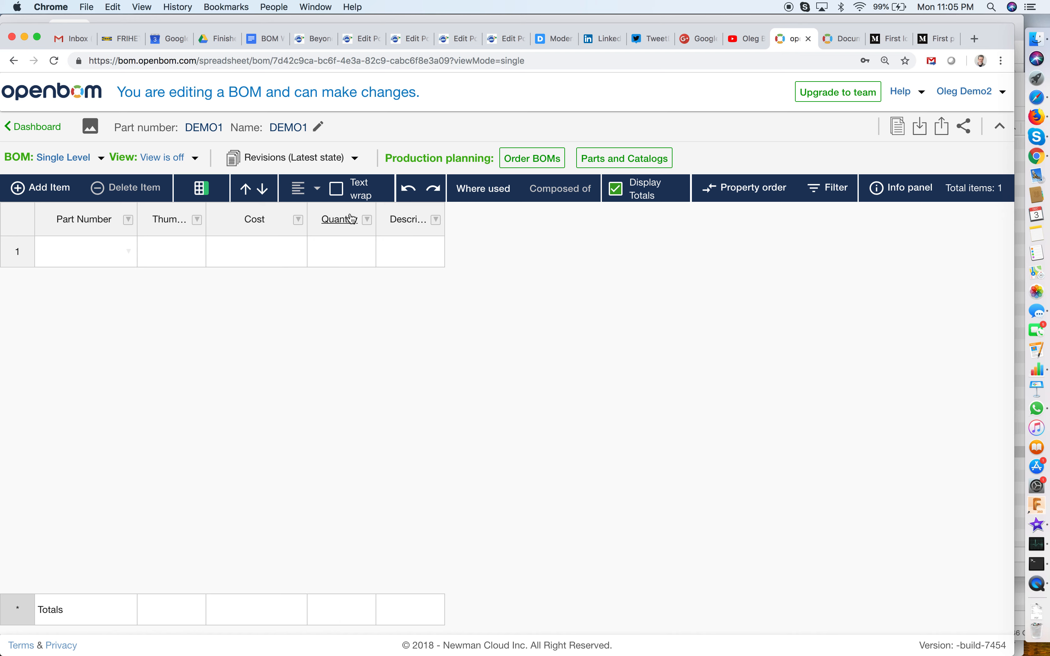
drag(374, 209, 420, 217)
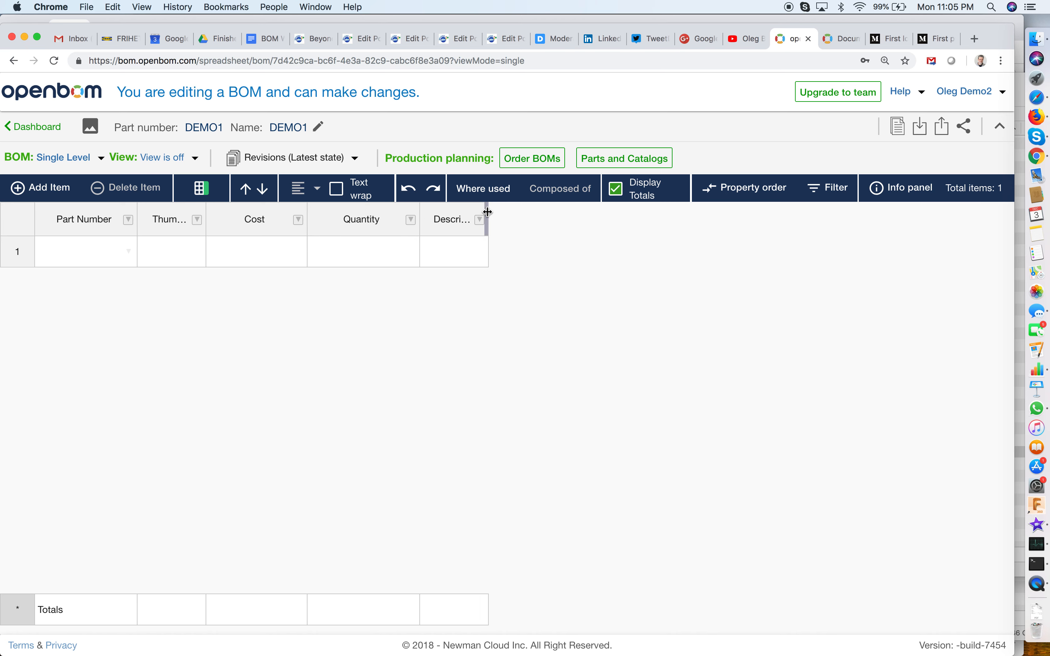
drag(488, 212, 583, 234)
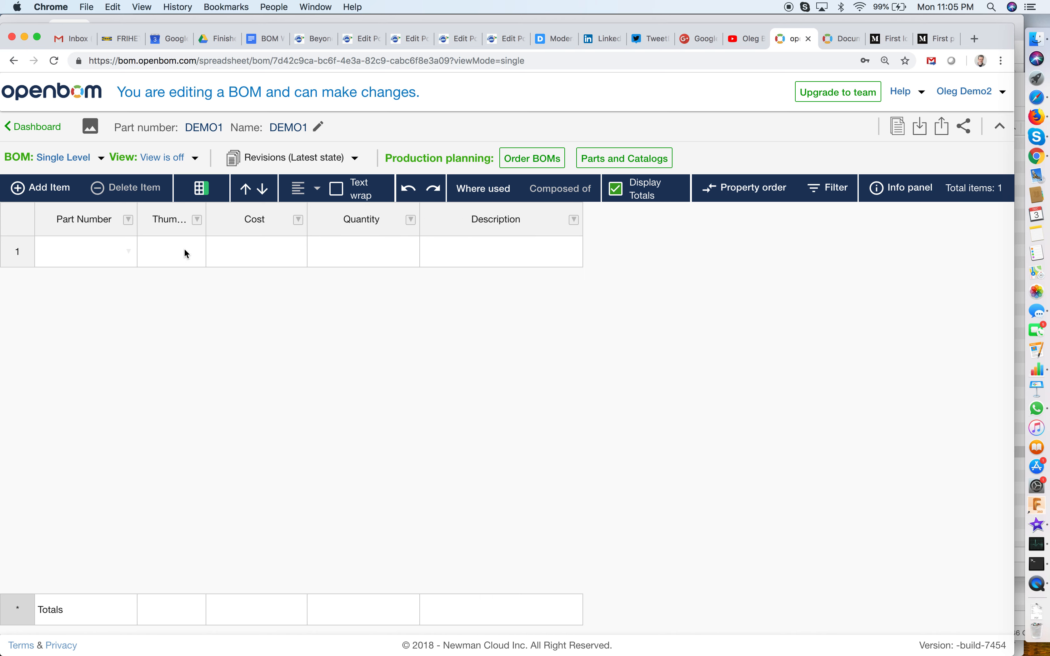
drag(206, 219, 244, 219)
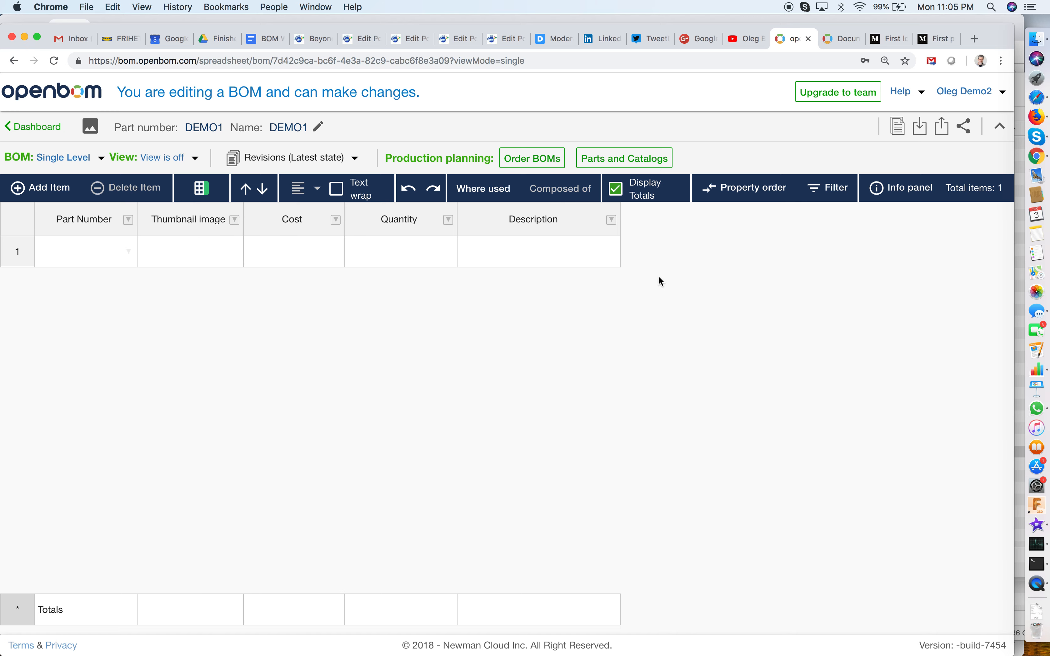
Insert the public property "calculated cost" as a column directly after Description.
click(613, 220)
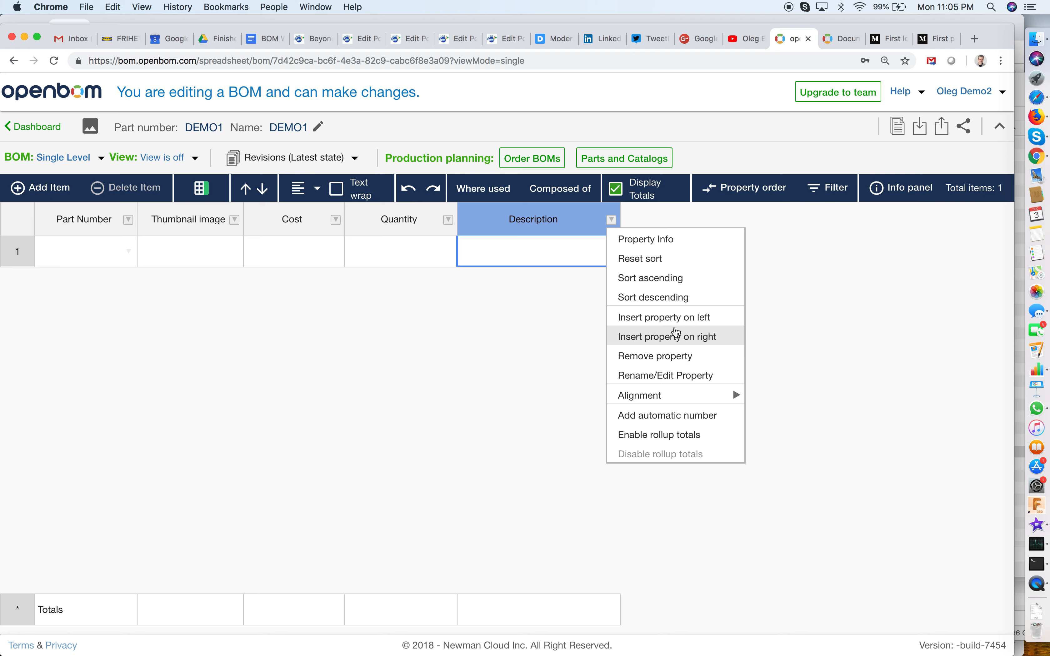
click(675, 334)
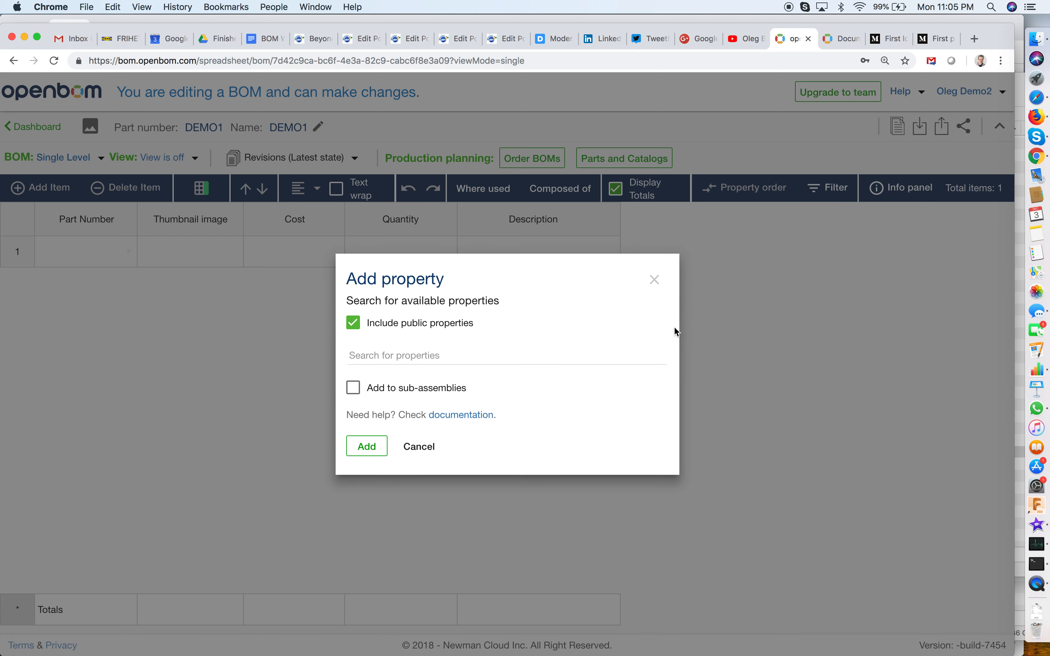
click(445, 355)
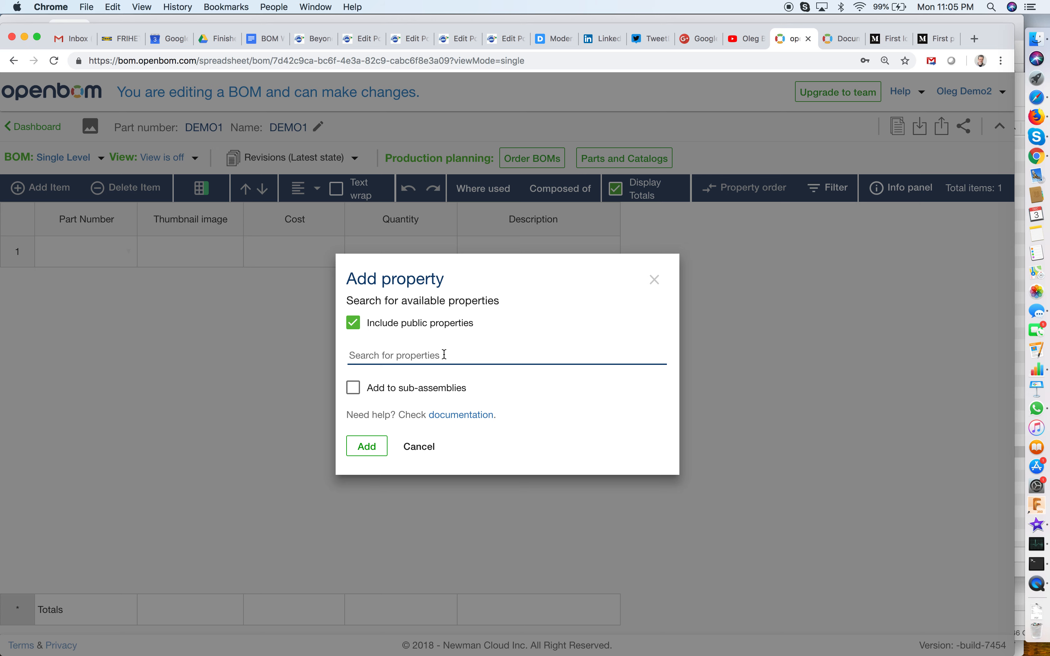
text(Caclu)
key(BackSpace)
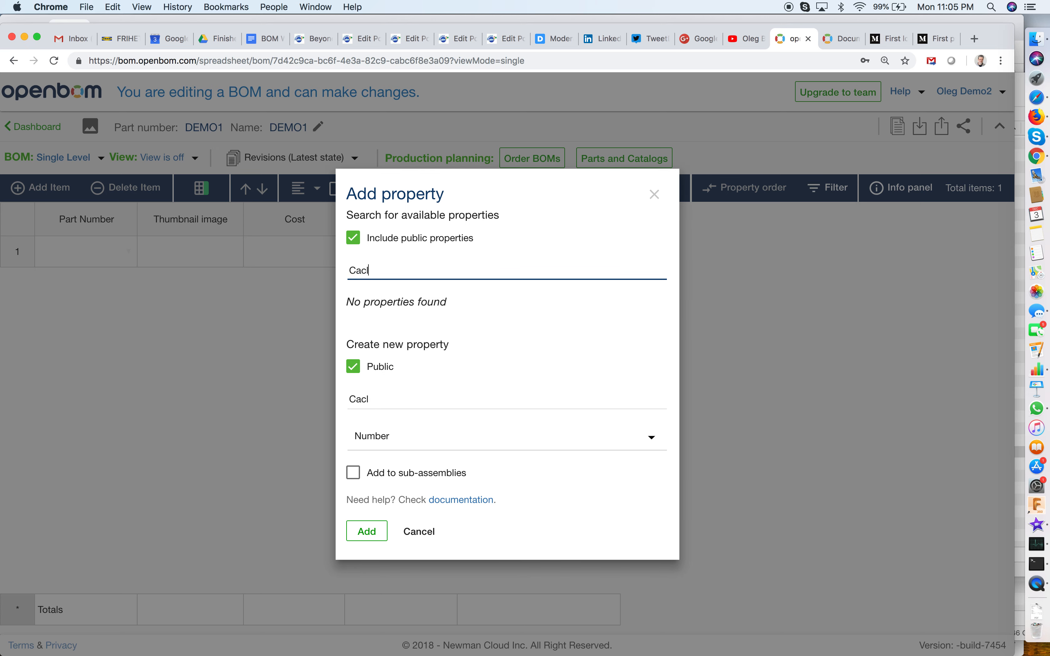
key(BackSpace)
key(BackSpace)
text(lc)
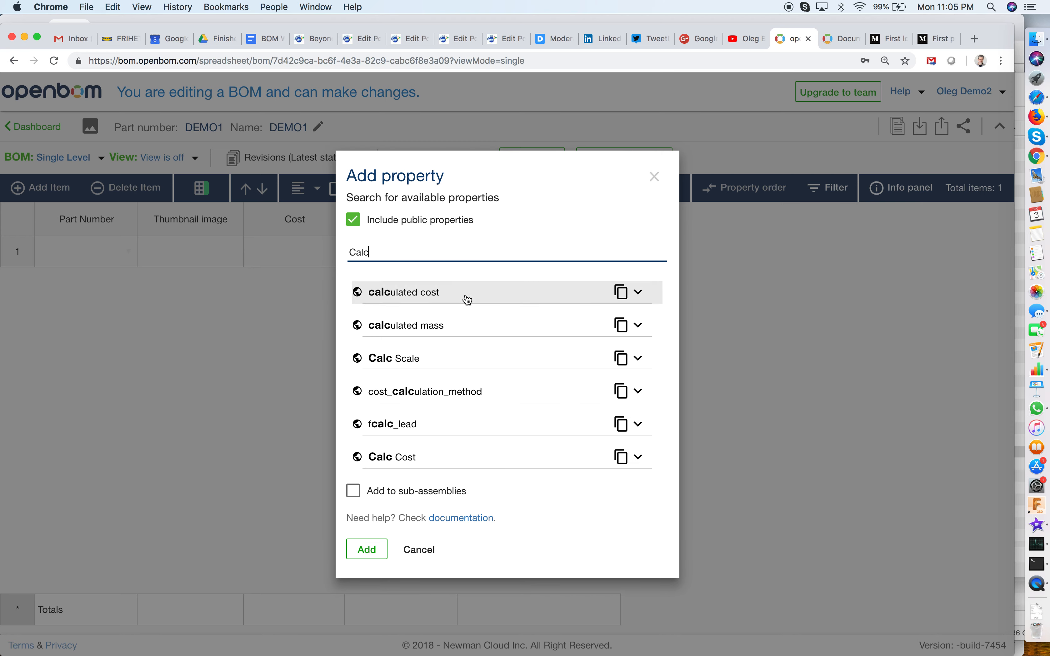
click(468, 299)
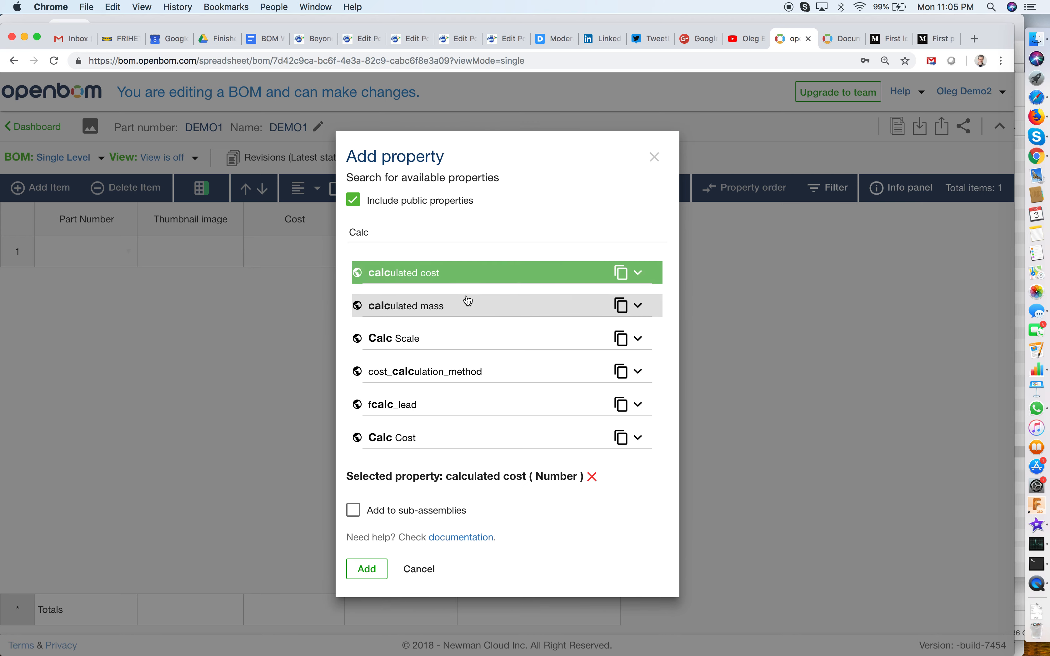
click(367, 569)
Insert the public property "Supplier Name" as a column directly after calculated cost.
click(694, 253)
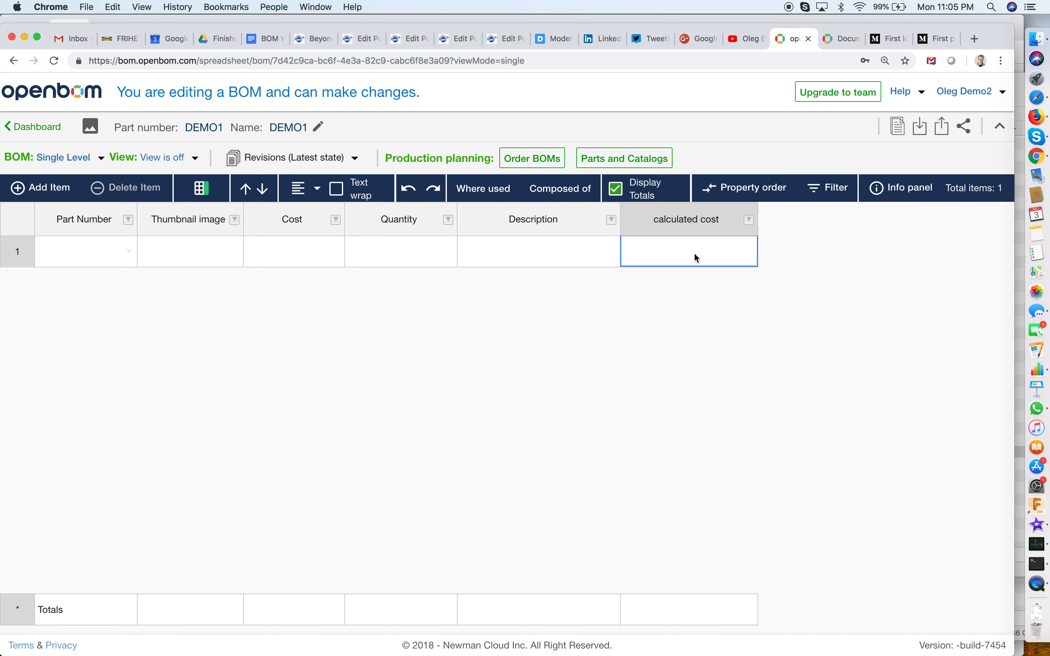
click(750, 219)
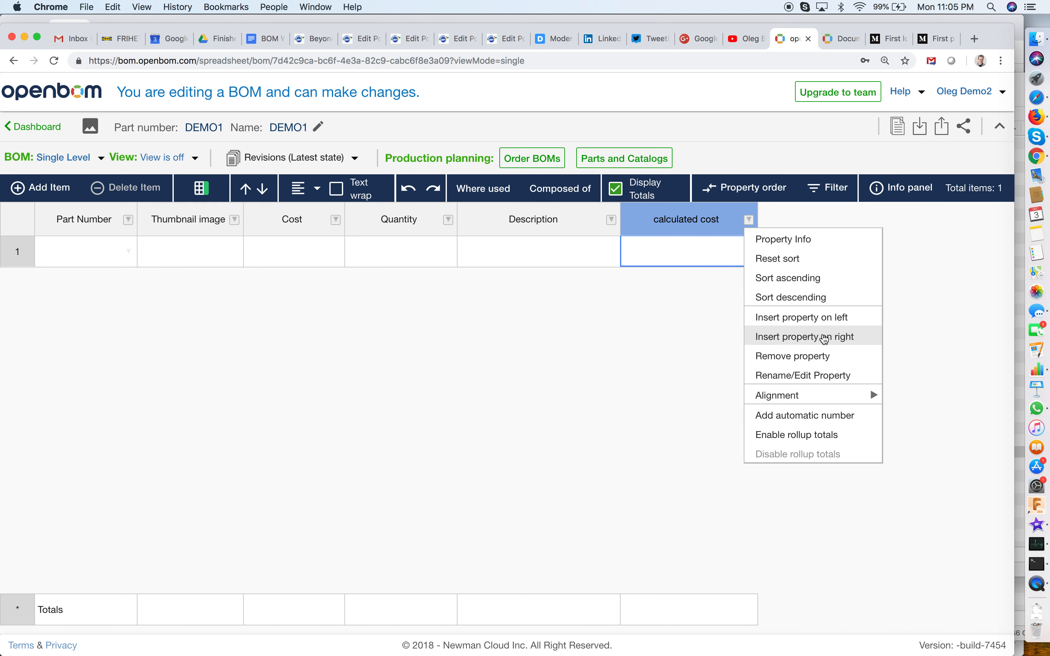
click(824, 339)
click(413, 356)
text(S)
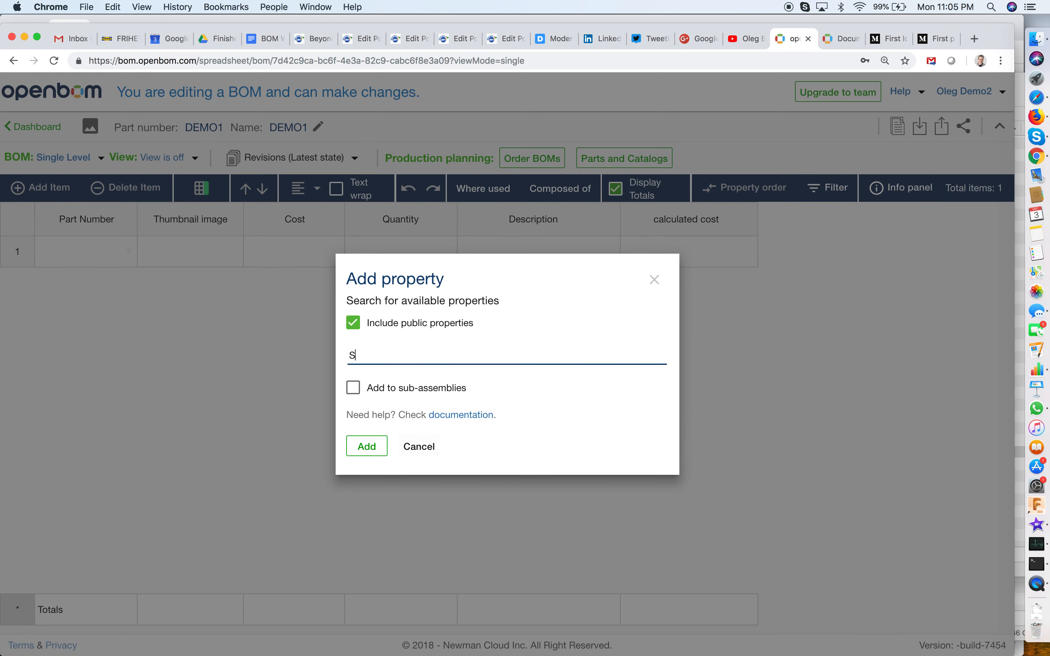
text(upplier N)
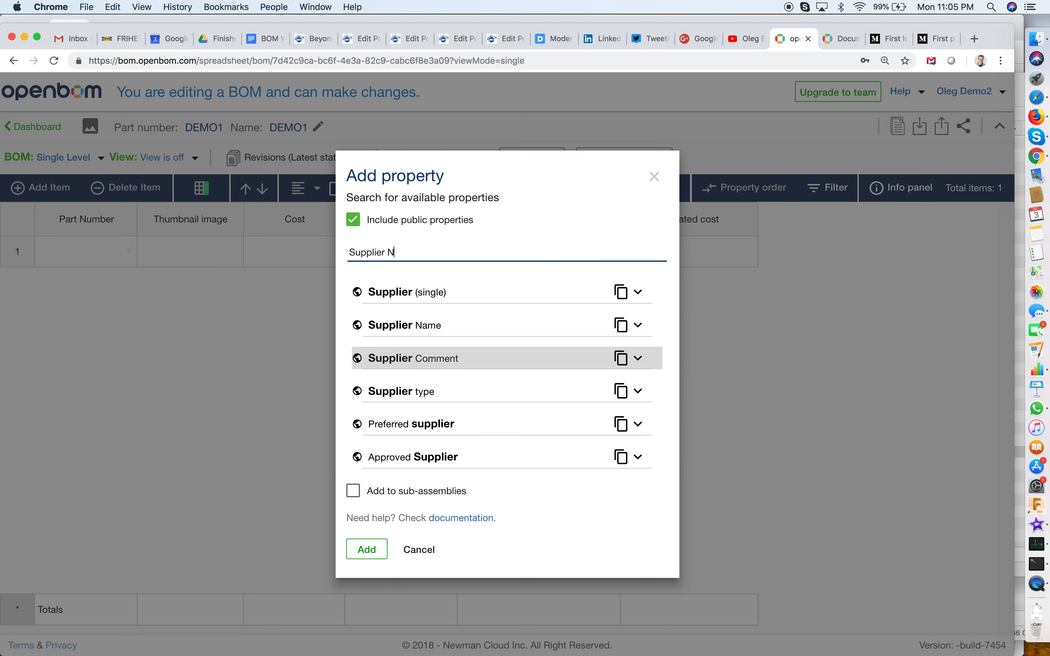
text(am)
click(447, 373)
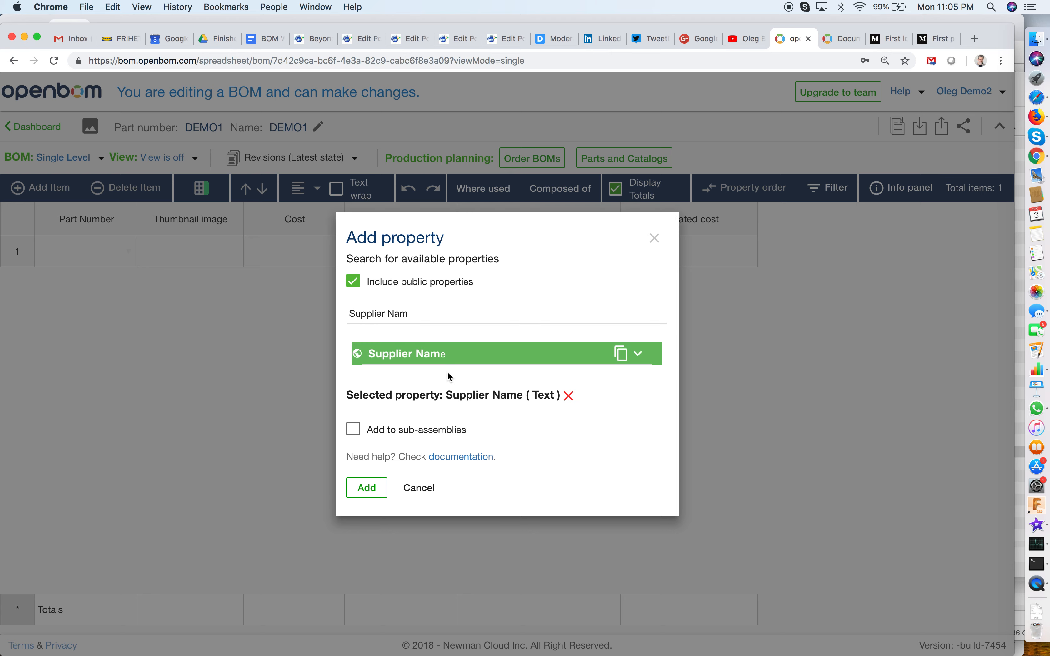
click(367, 488)
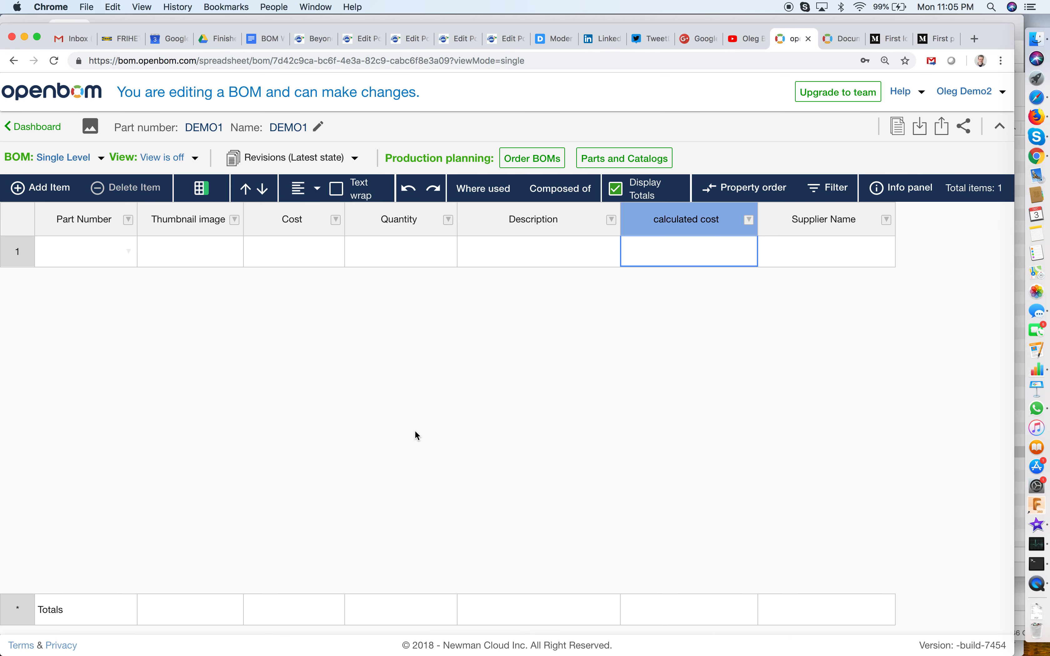
Add two more empty item rows to the BOM.
click(98, 260)
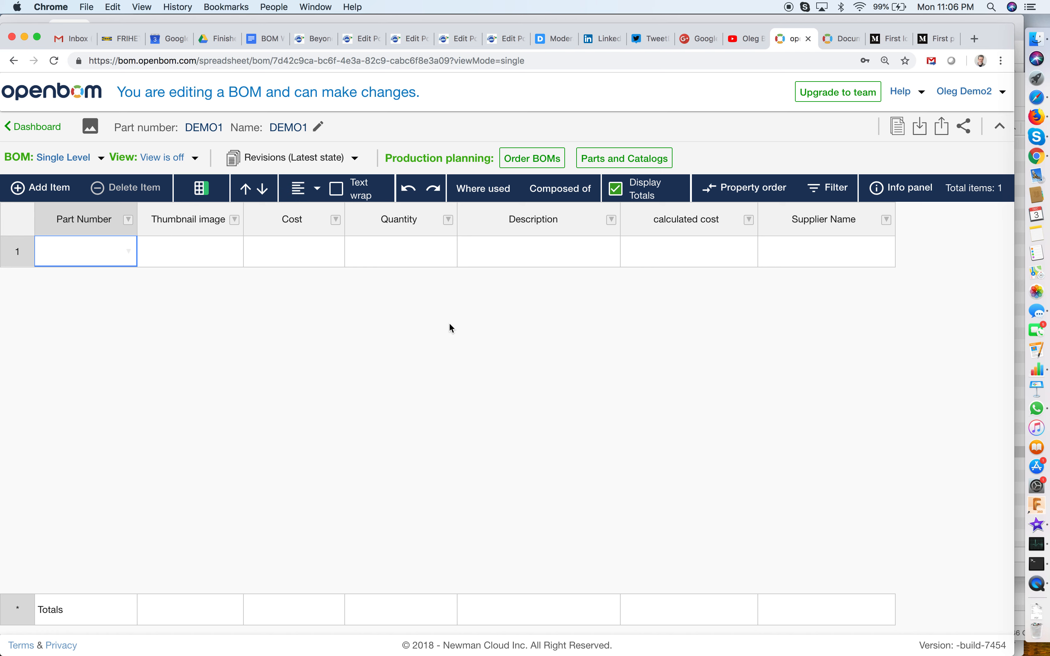
click(815, 252)
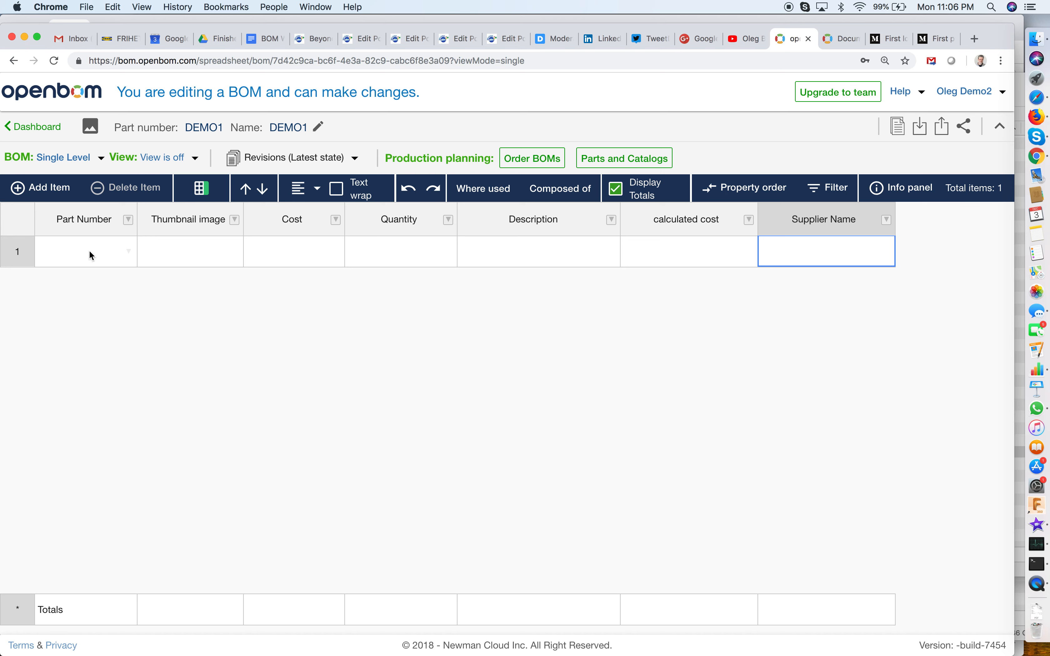
double_click(37, 187)
Enter the part numbers D1000, D2000 and D3000 in rows 1 to 3.
click(61, 253)
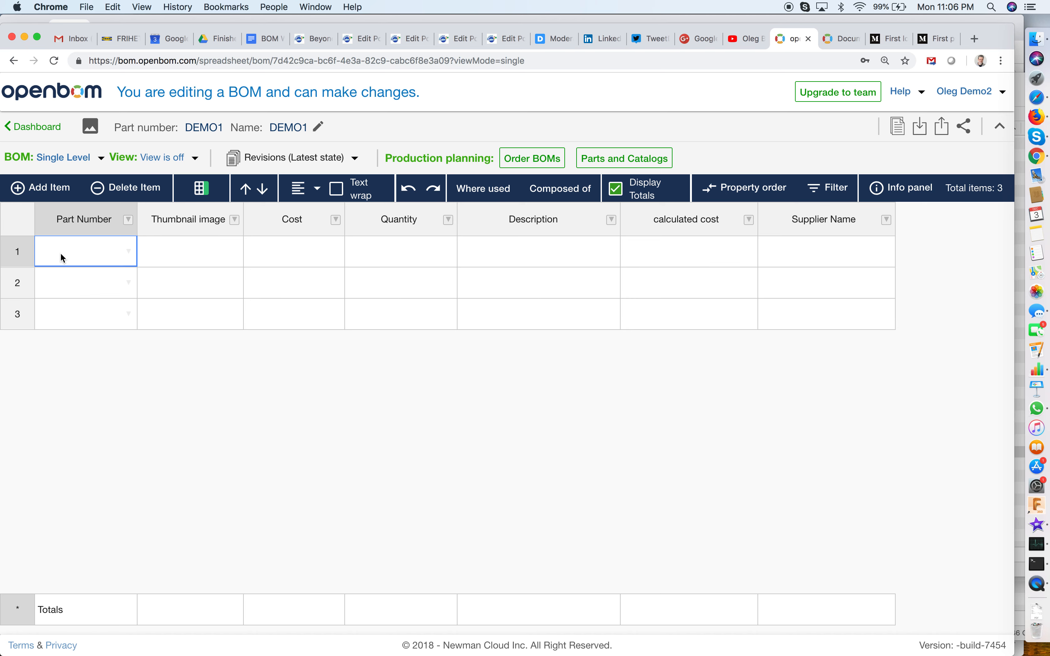
text(D1000)
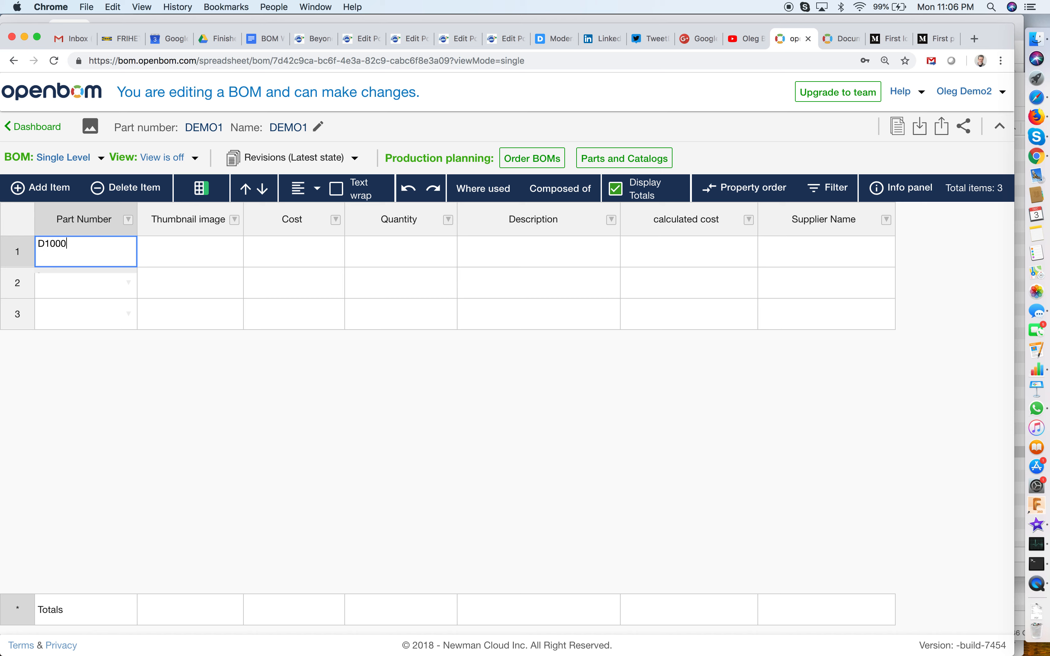
key(Tab)
click(63, 280)
text(D2000)
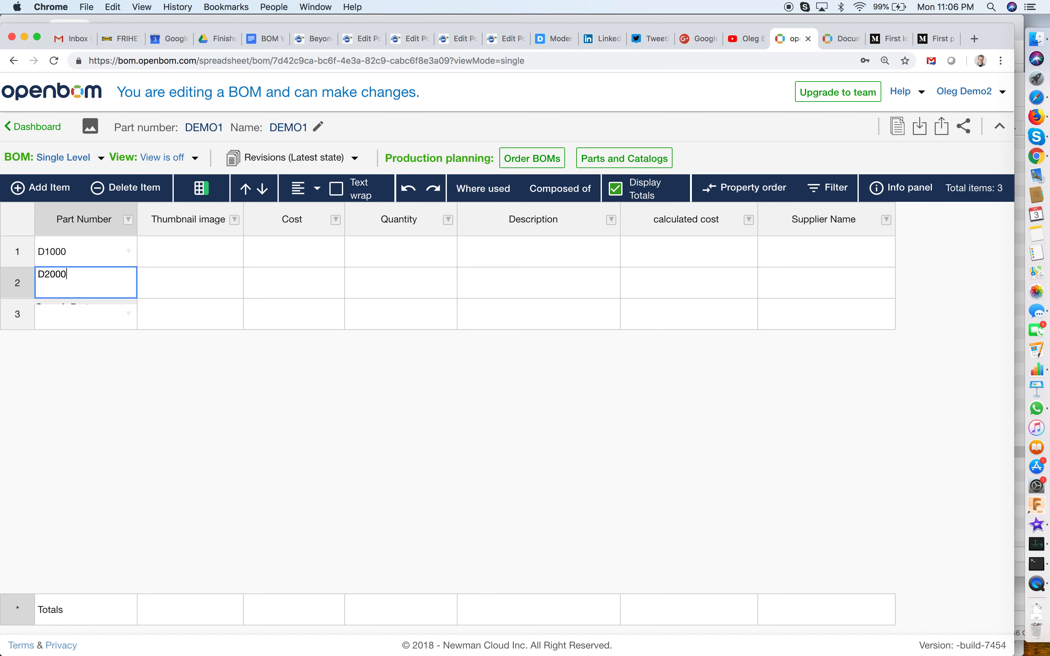
key(Return)
text(D3000)
key(Return)
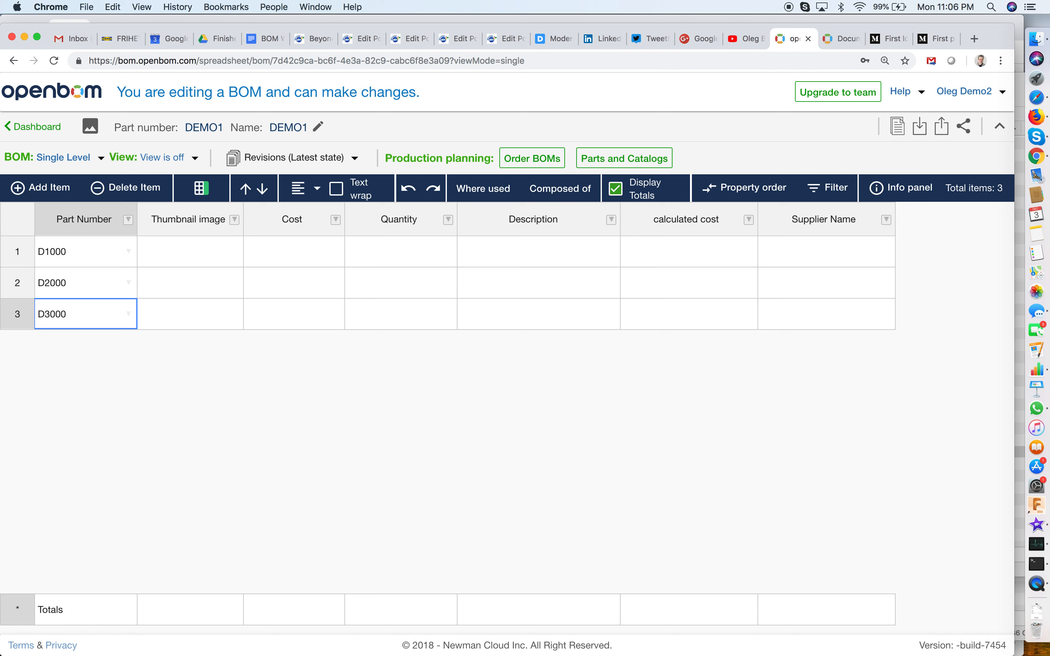
Set the quantities of D1000, D2000 and D3000 to 1, 10 and 20.
click(420, 250)
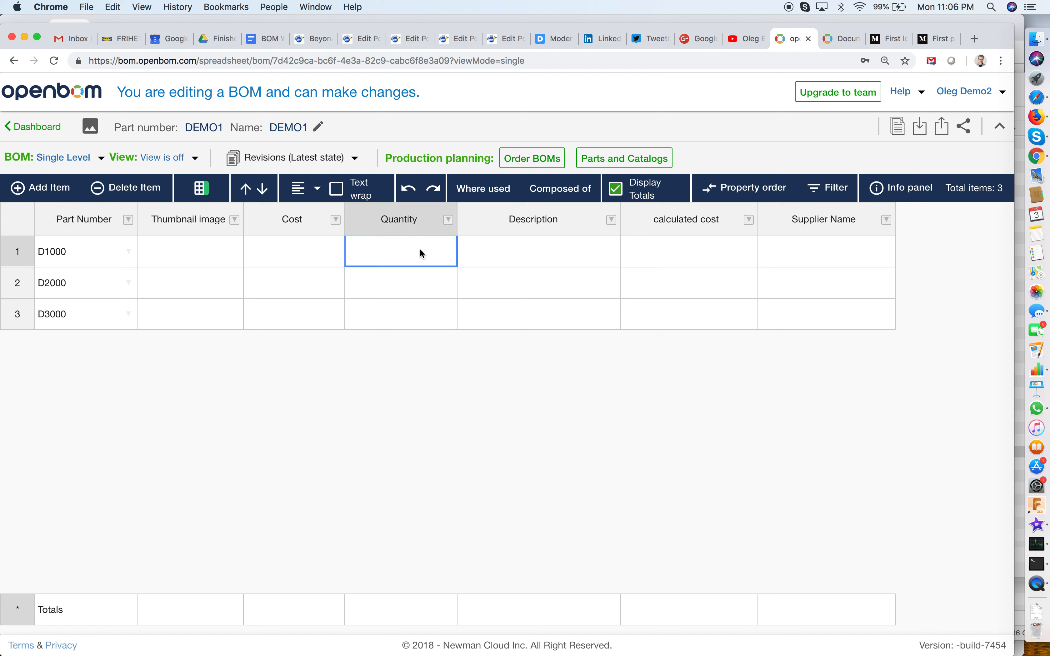
text(1)
key(Return)
text(10)
key(Return)
text(20)
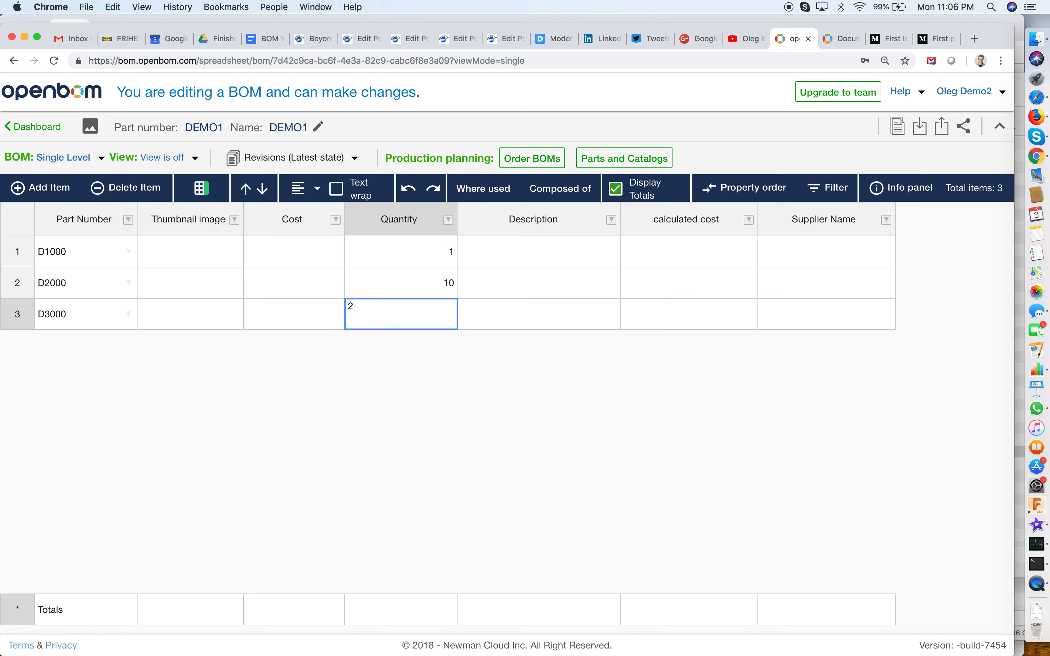
key(Return)
Enter the descriptions "screw" for part D2000 and "nut" for part D3000.
key(Up)
key(Left)
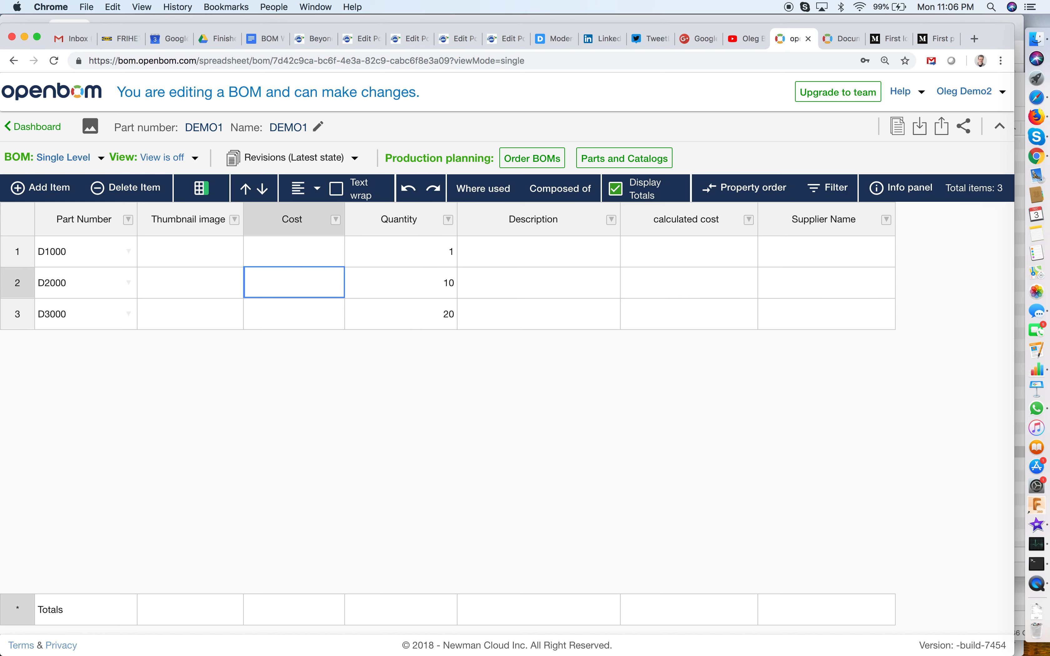
key(Left)
key(Right)
key(Right)
key(Right)
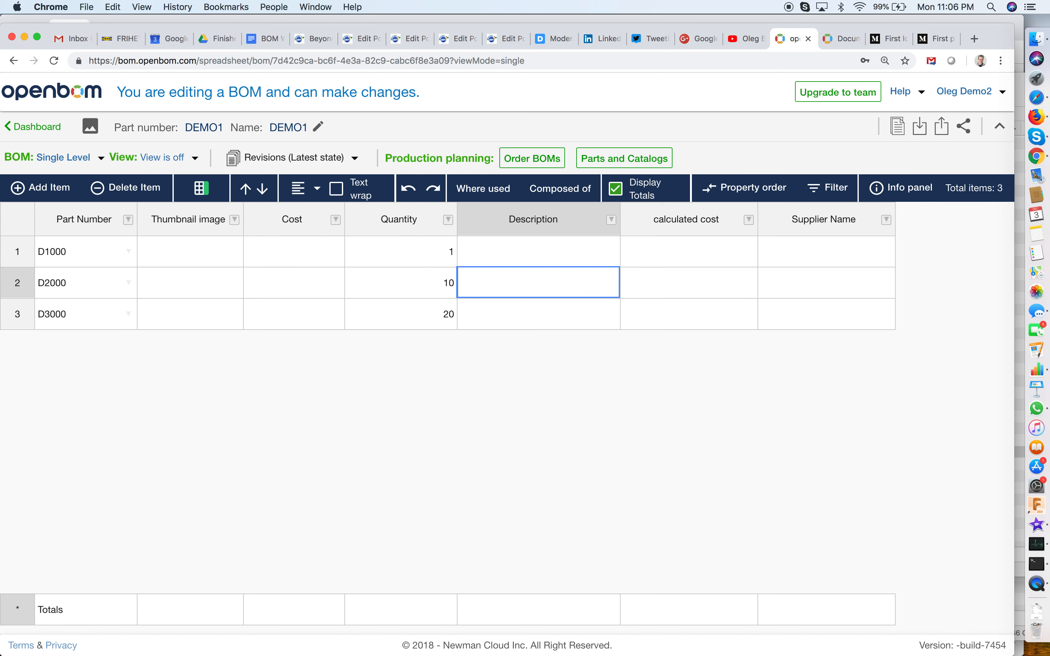
text(screw)
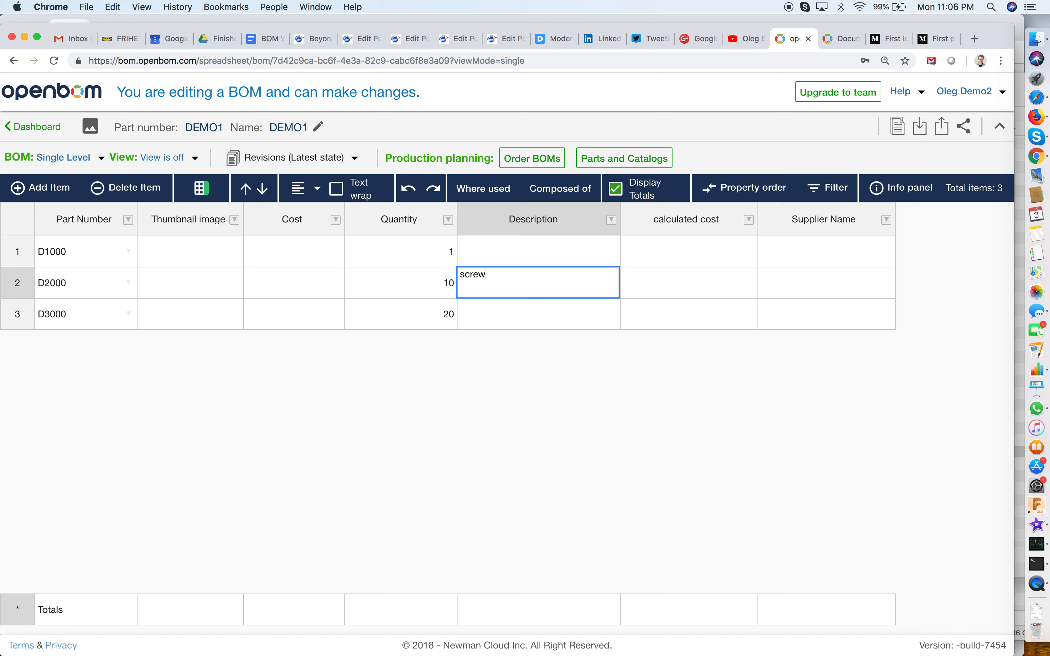
key(Return)
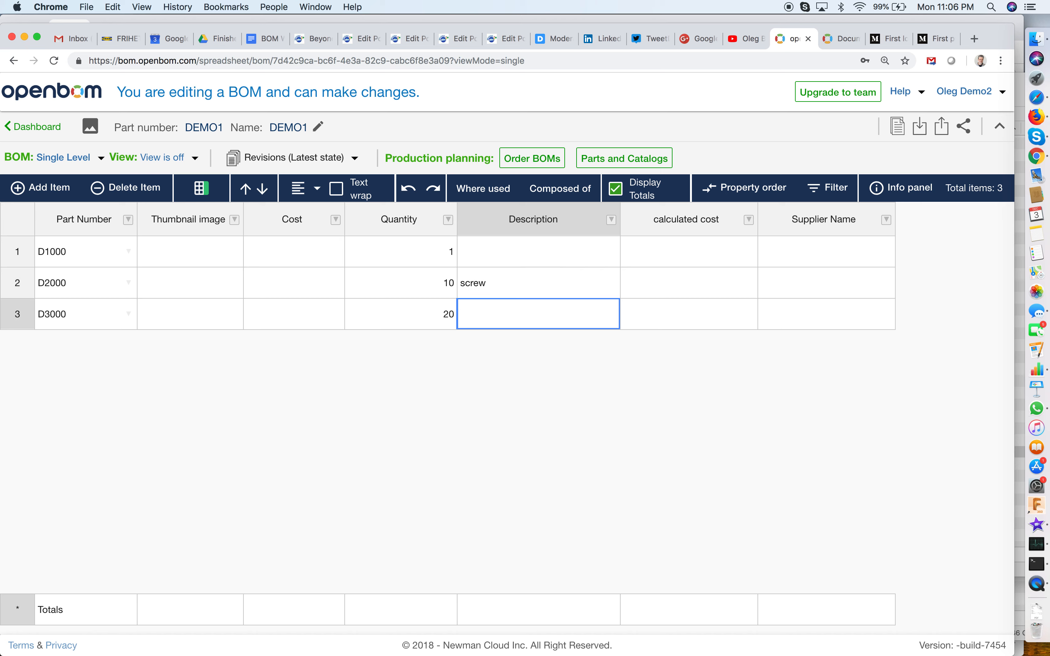
text(Nut)
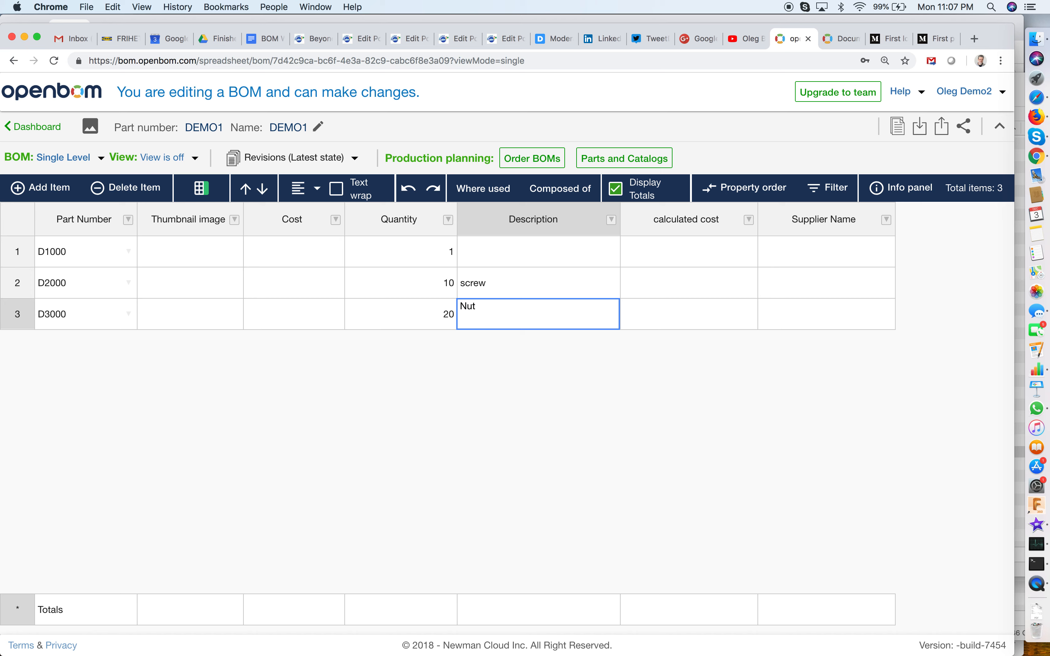
key(Return)
text(njut)
key(BackSpace)
key(BackSpace)
key(BackSpace)
text(ut)
key(Return)
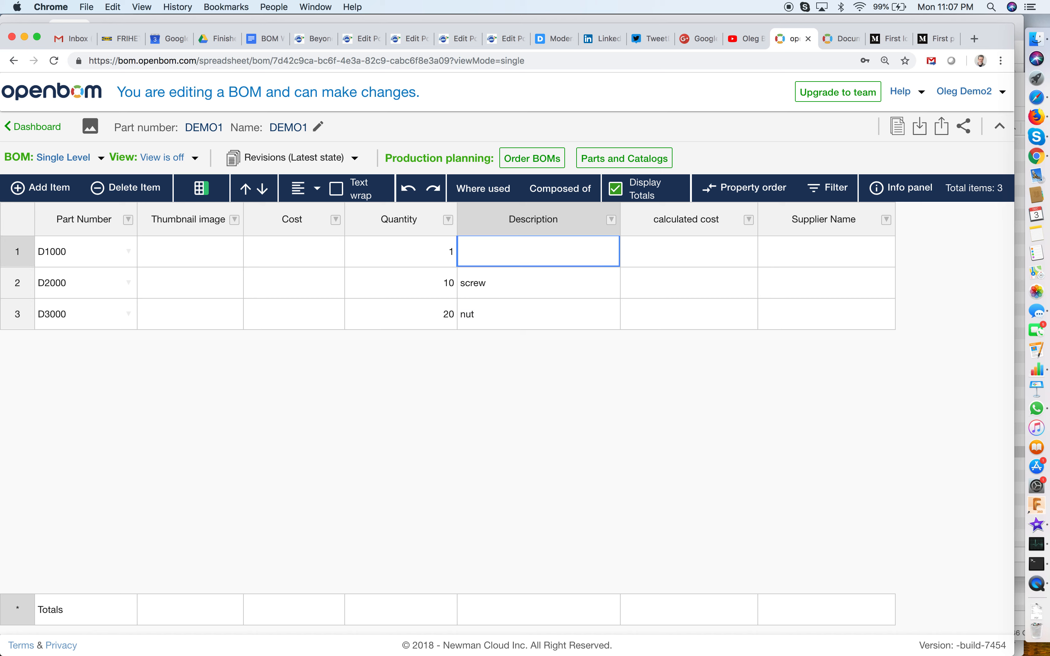
Enter "base plate" as the description of part D1000.
text(base plate)
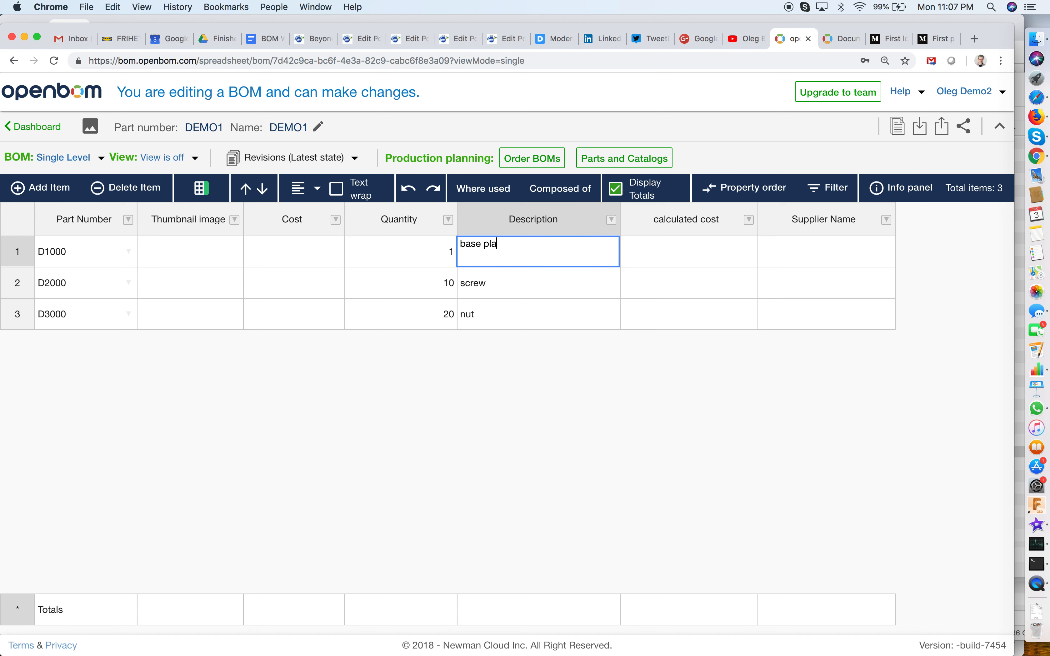
key(Return)
key(Right)
key(Up)
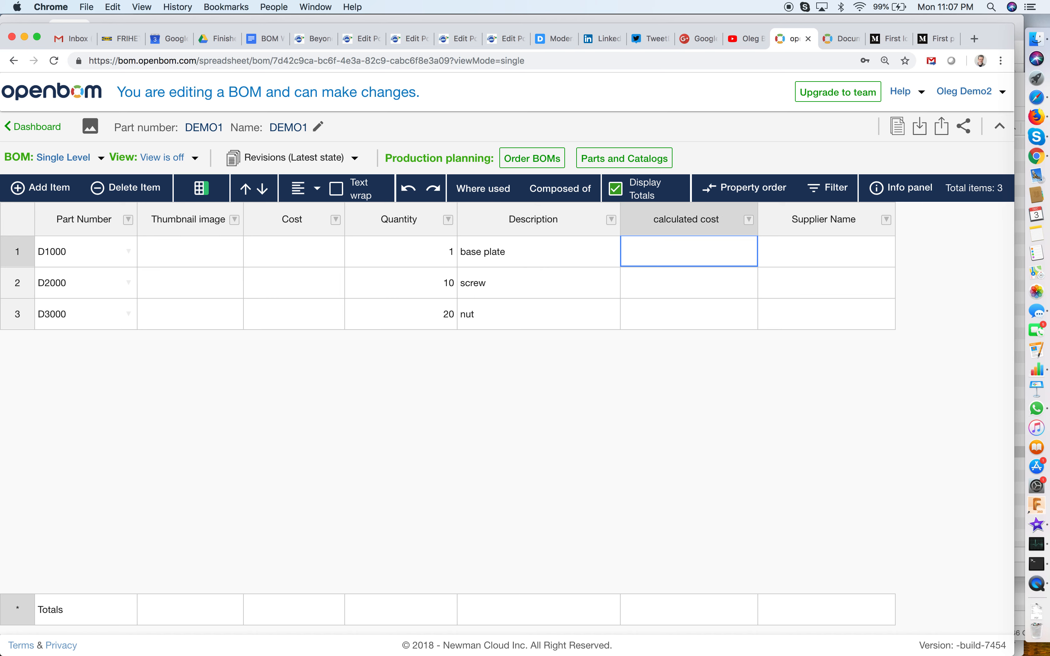
Set the cost of part D1000 to 1.2.
click(399, 251)
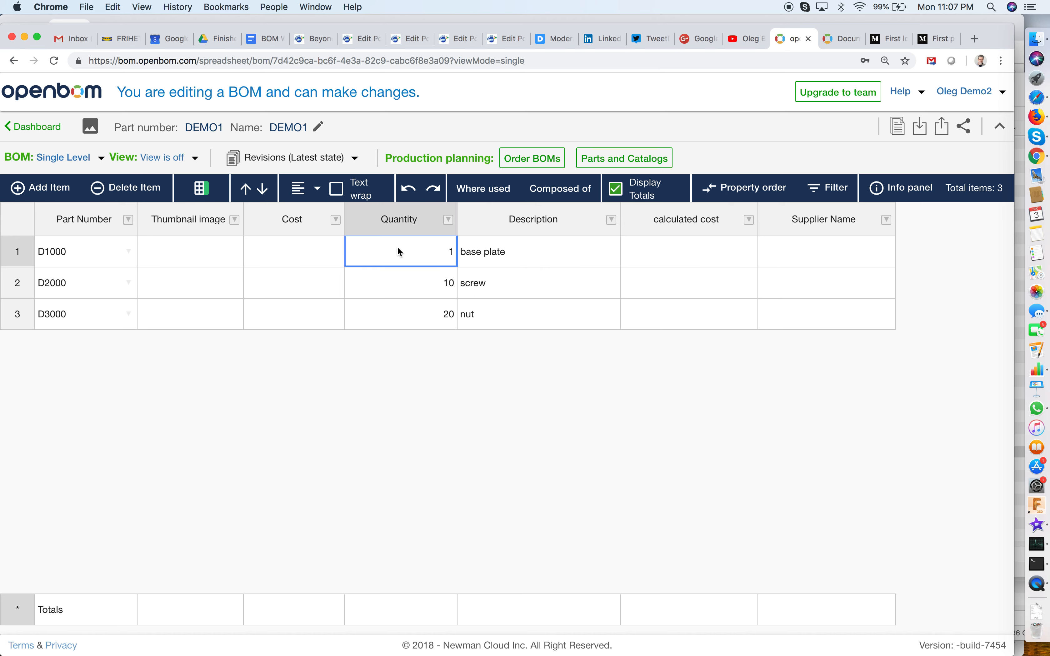
click(686, 257)
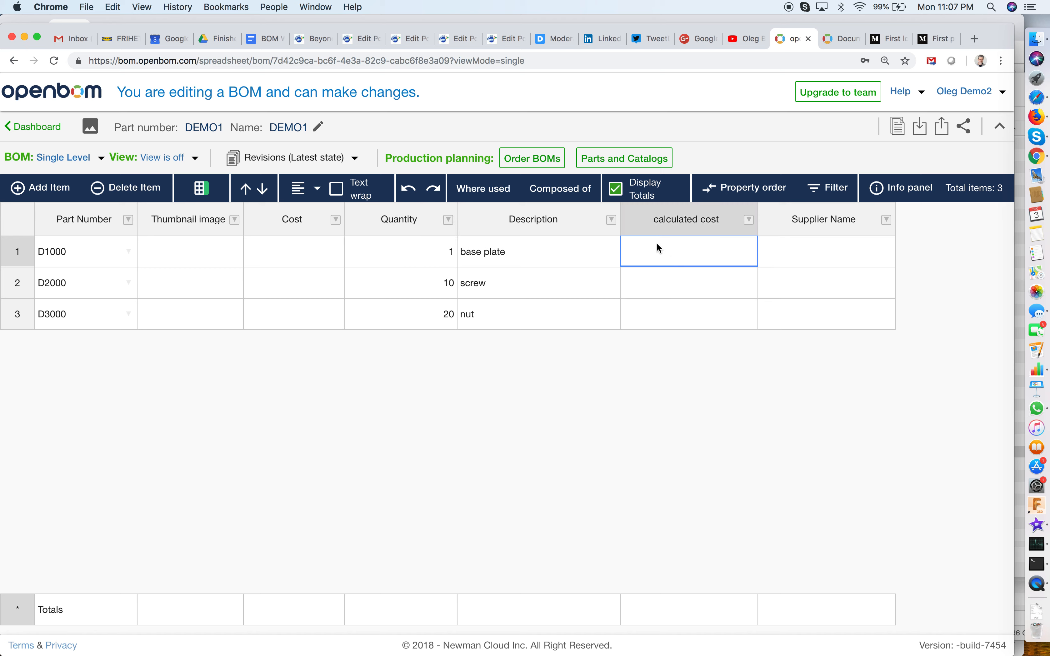
click(283, 253)
text(1.2)
key(Return)
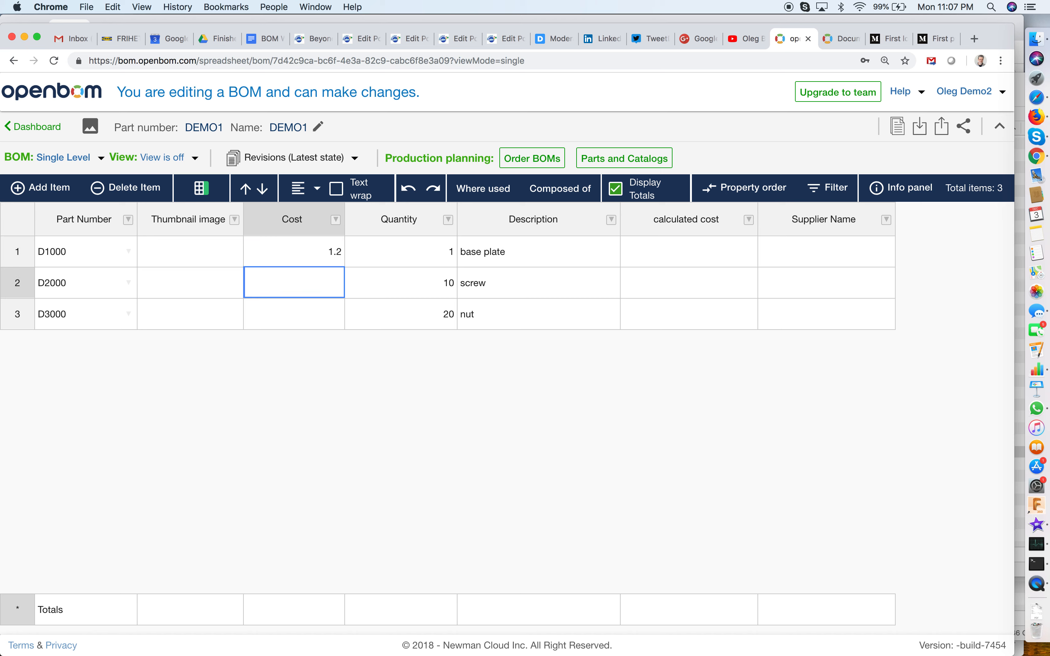
Set the cost of D2000 to 0.2 and the cost of D3000 to 0.3.
text(23.5)
key(BackSpace)
key(BackSpace)
key(BackSpace)
key(BackSpace)
text(0.2)
key(Return)
text(0.3)
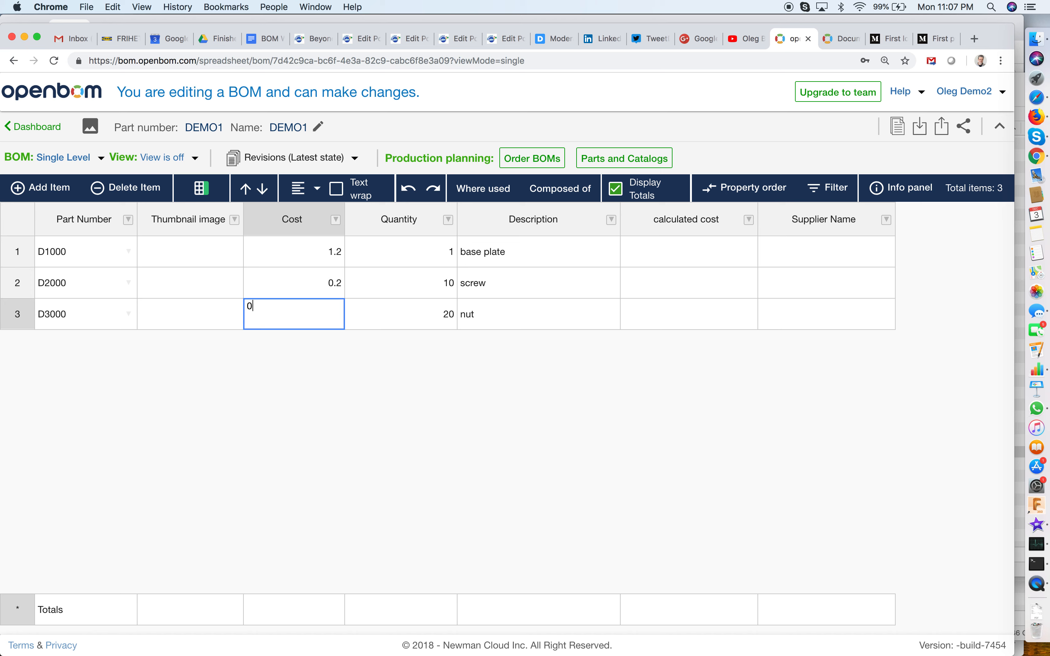
key(Return)
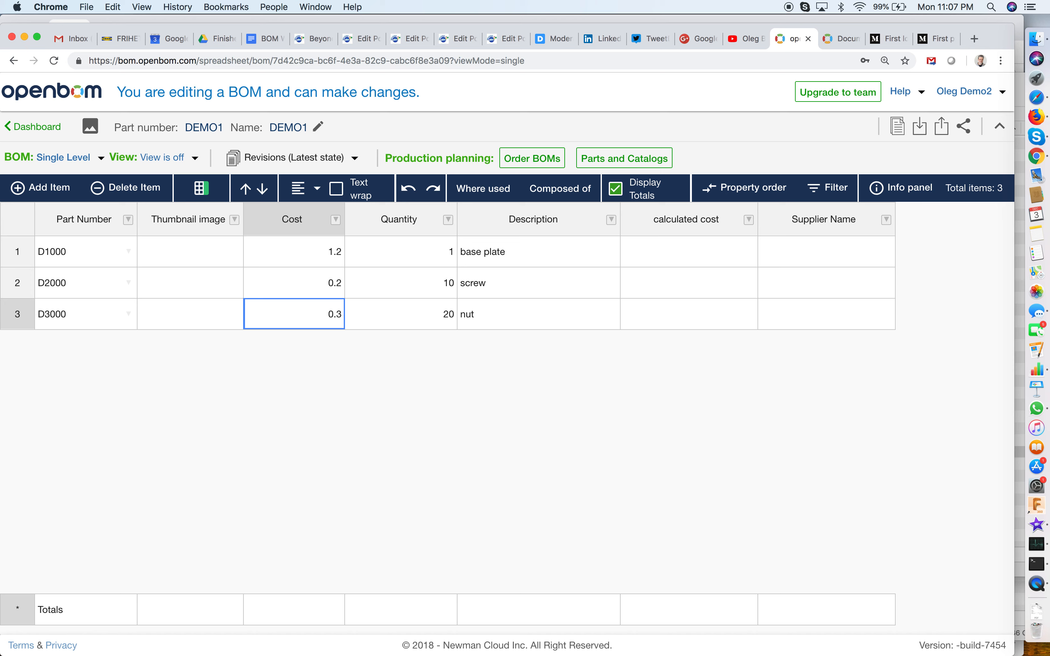
Enter the supplier name ABC for D1000 and D2000, and Dummy Supplier for D3000.
click(638, 264)
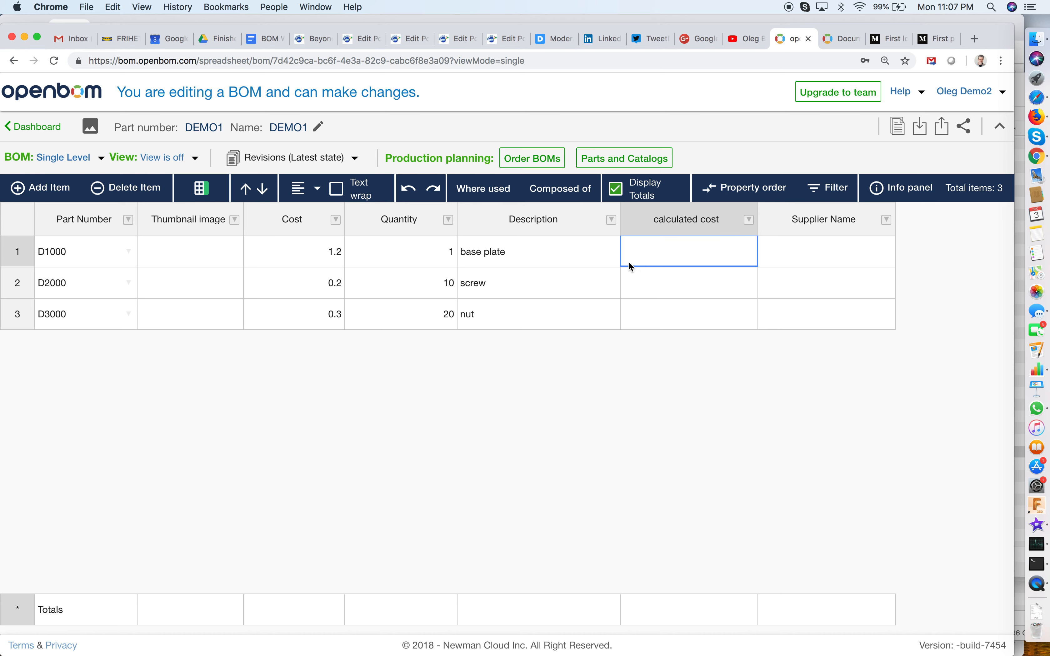
click(840, 250)
text(ABC)
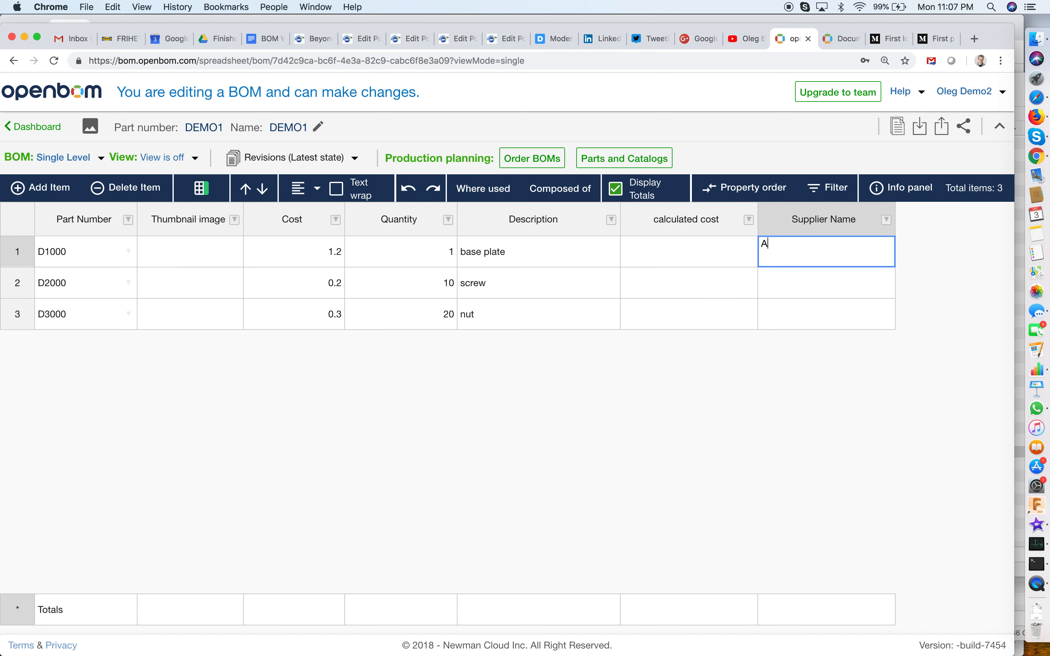
key(Return)
text(ABC)
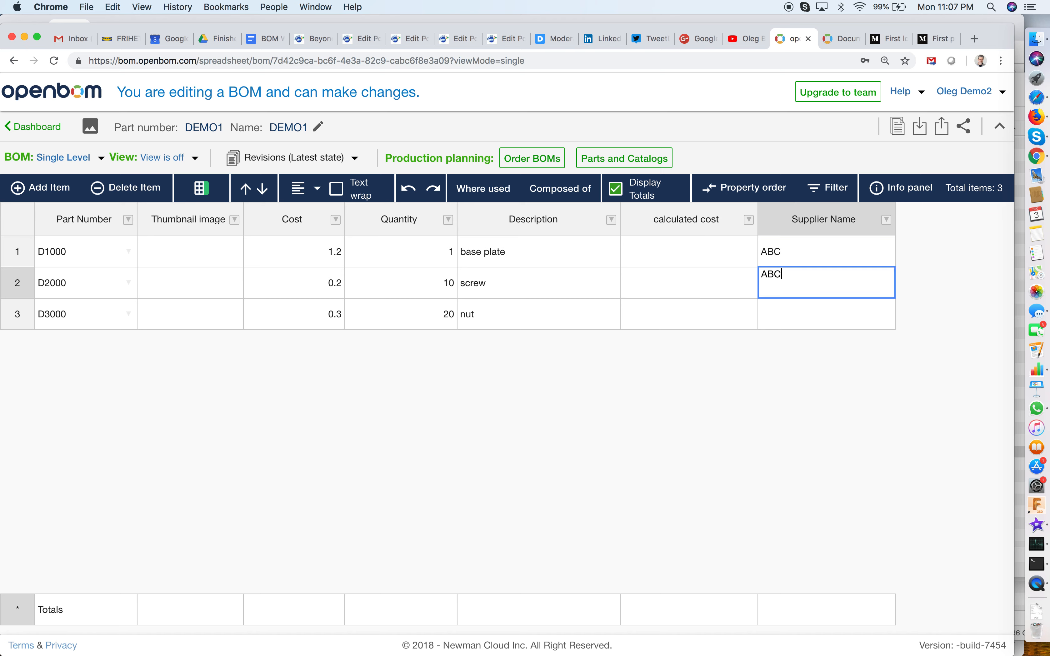
key(Return)
text(D)
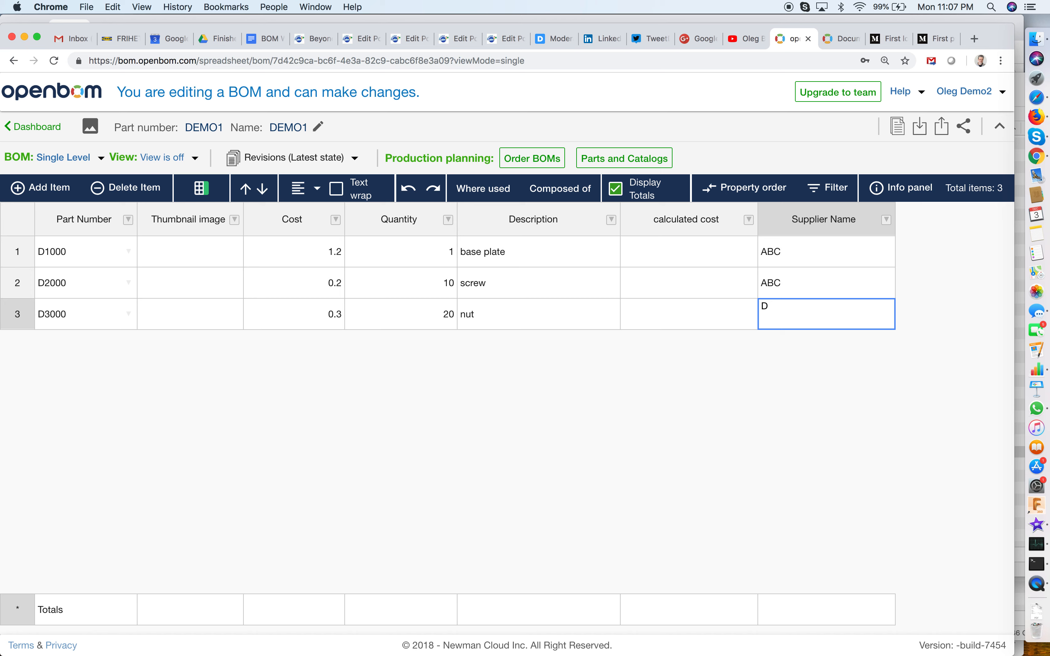
text(ummy Supplier)
key(Return)
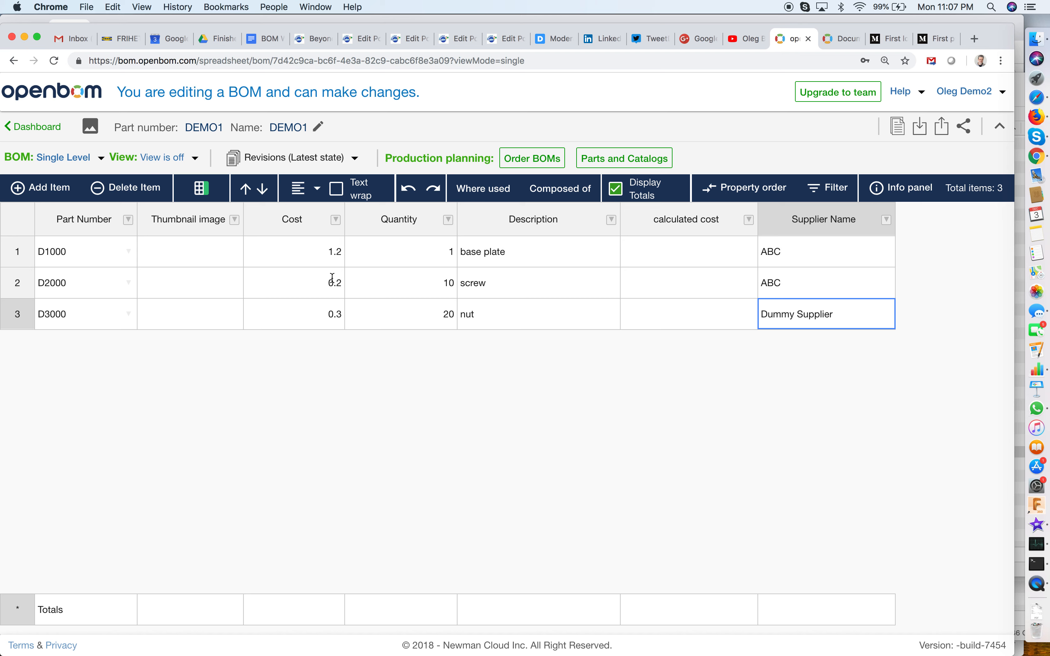
Create and save a new Bill of Materials view named "Engineering".
click(196, 161)
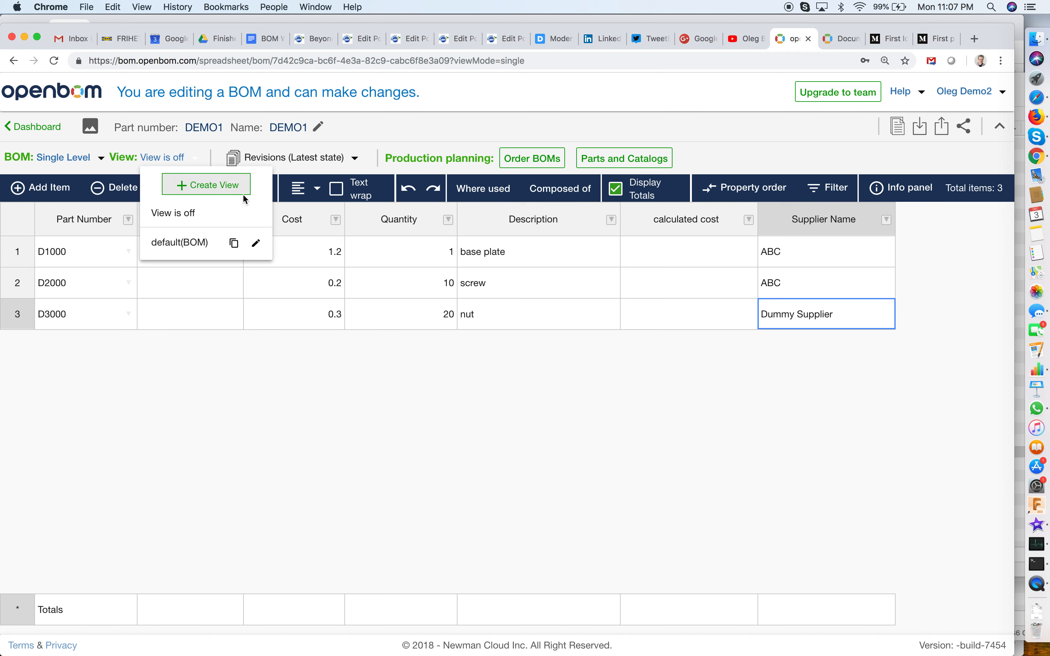
click(221, 186)
click(436, 349)
text(En)
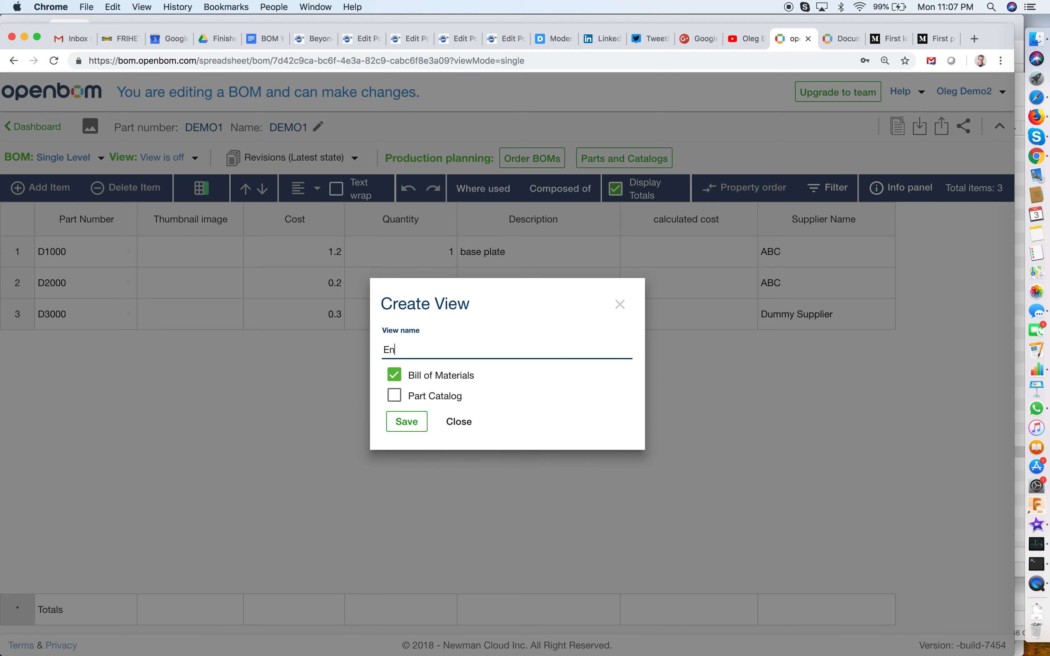
text(gineering)
click(411, 420)
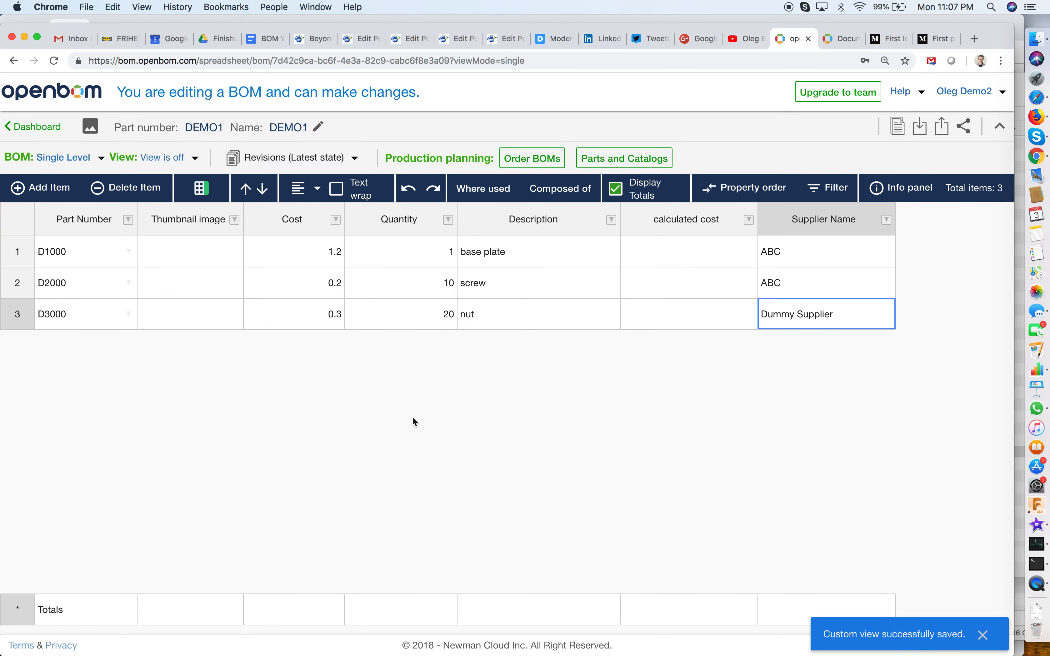
Try to switch the BOM to the Engineering view.
click(199, 159)
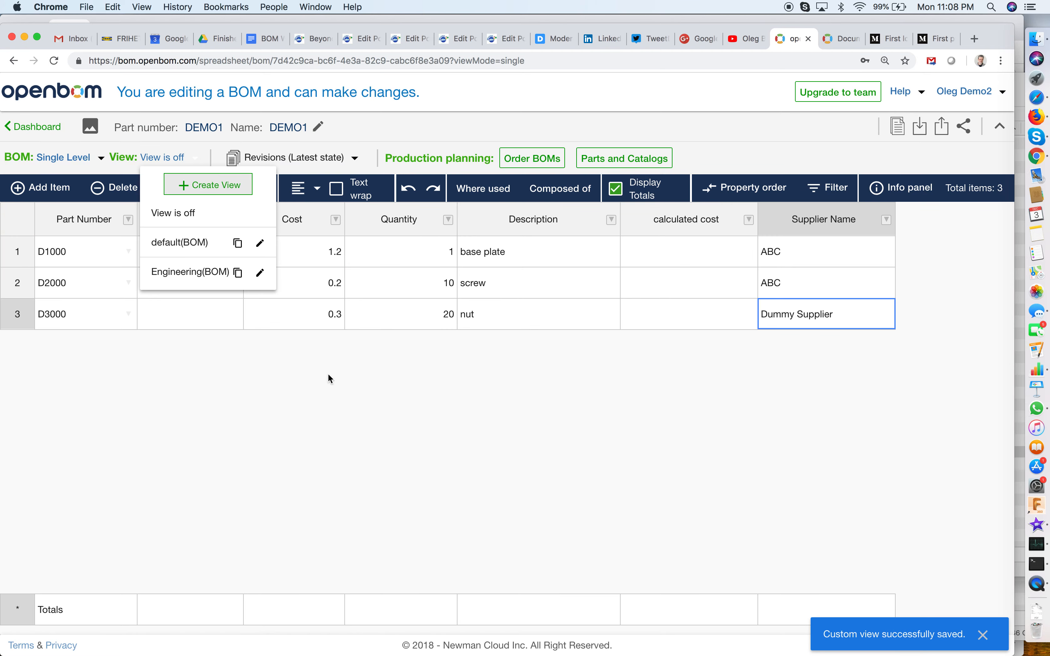
click(179, 273)
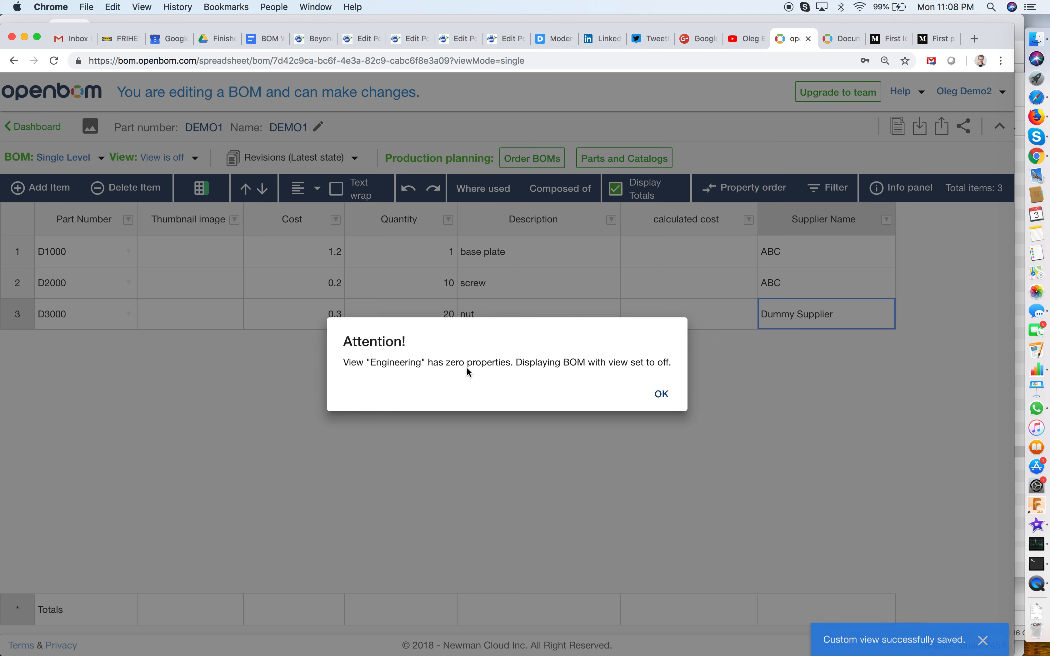
click(666, 397)
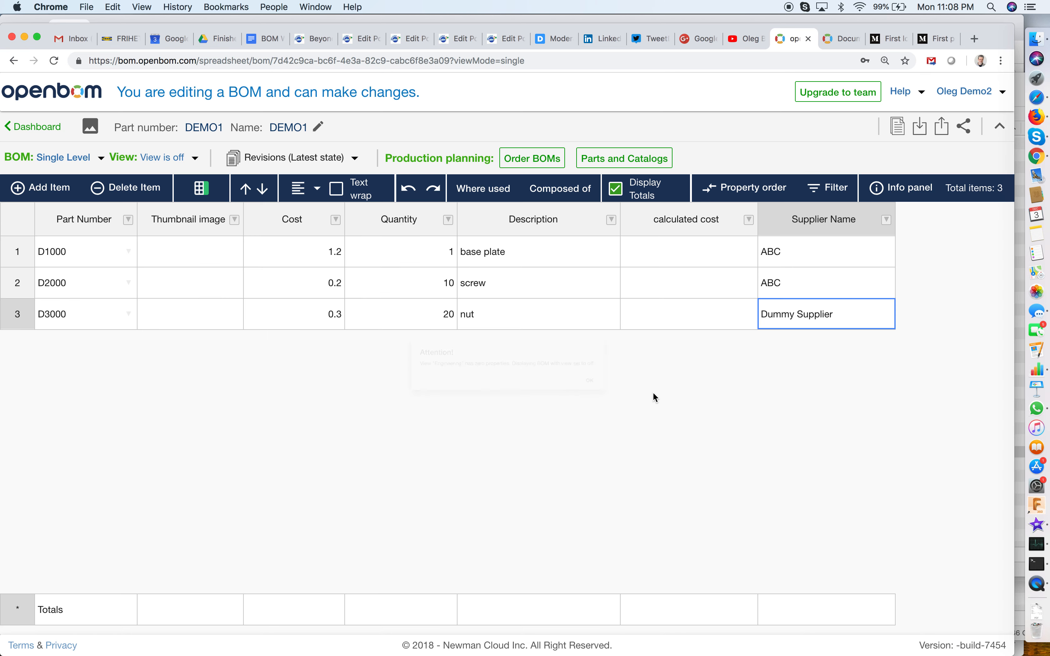
Open the Engineering view's configuration and load its properties from the BOM.
click(196, 159)
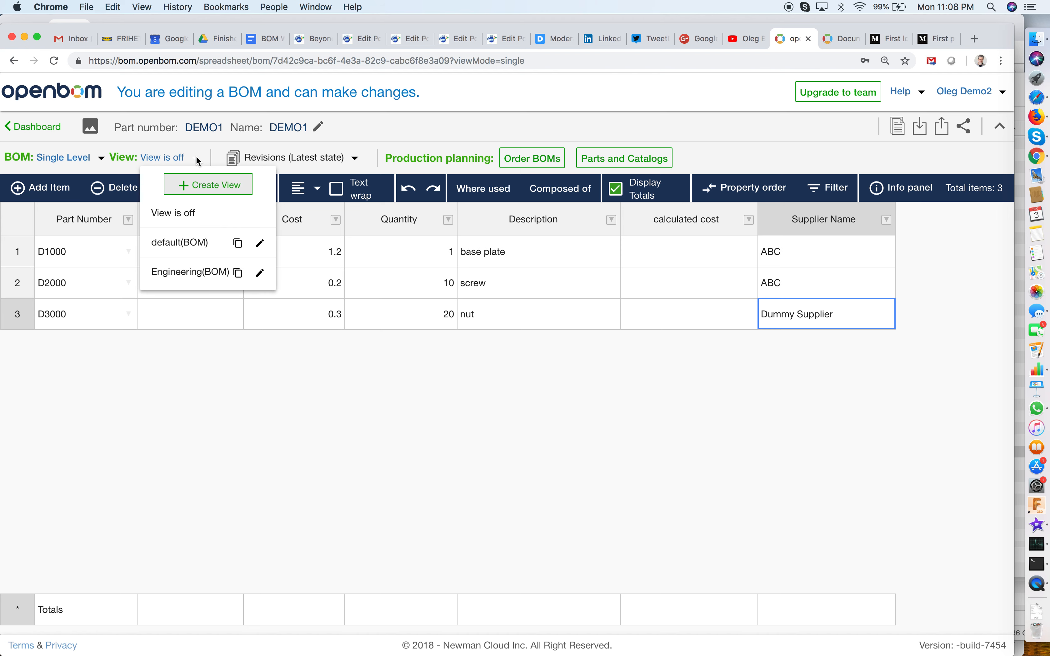
click(260, 274)
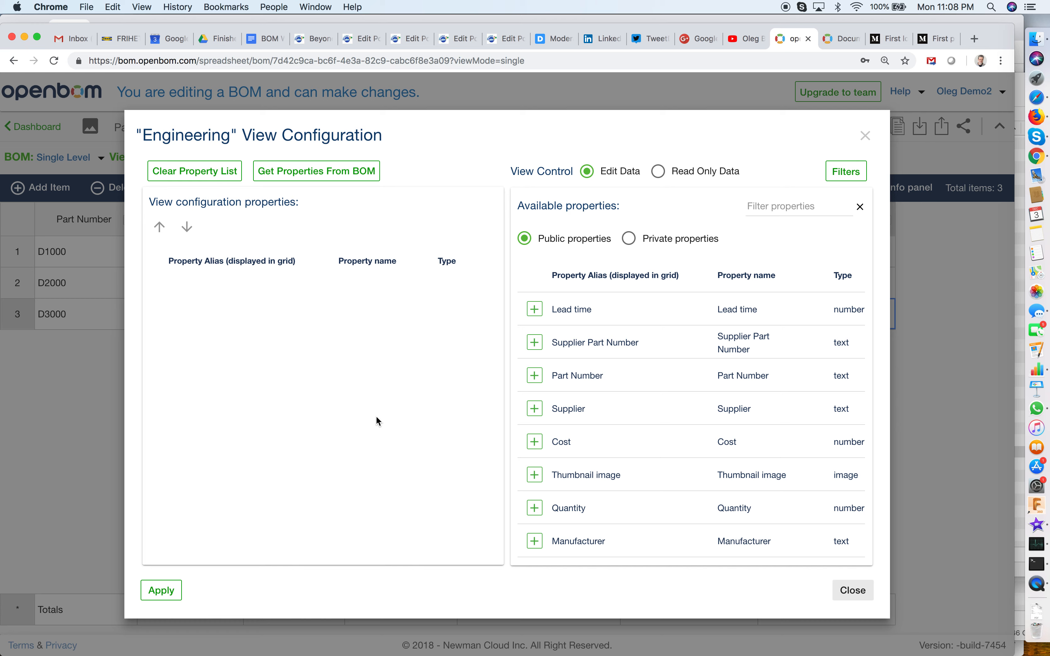
click(336, 175)
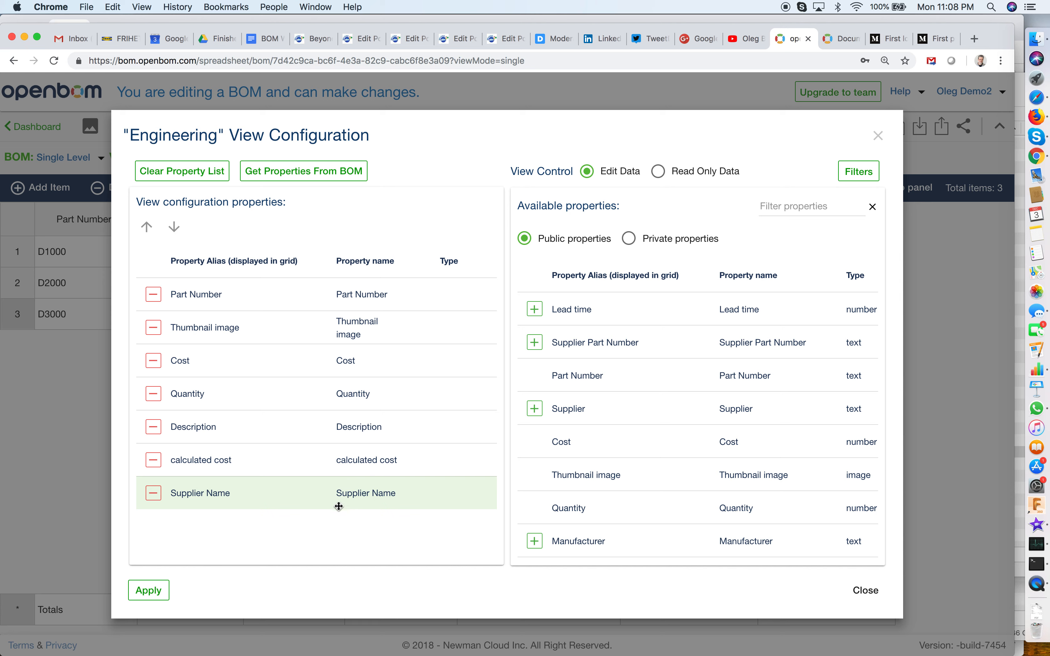
Remove Supplier Name, Cost and calculated cost from the Engineering view's properties, and display the BOM in that view.
click(153, 493)
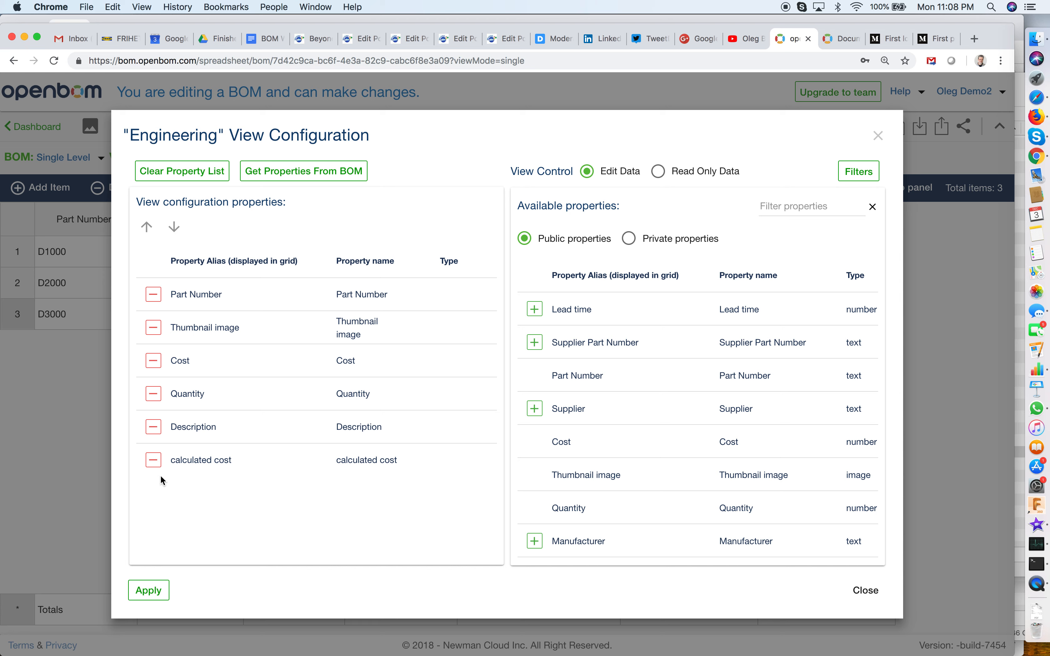
click(154, 362)
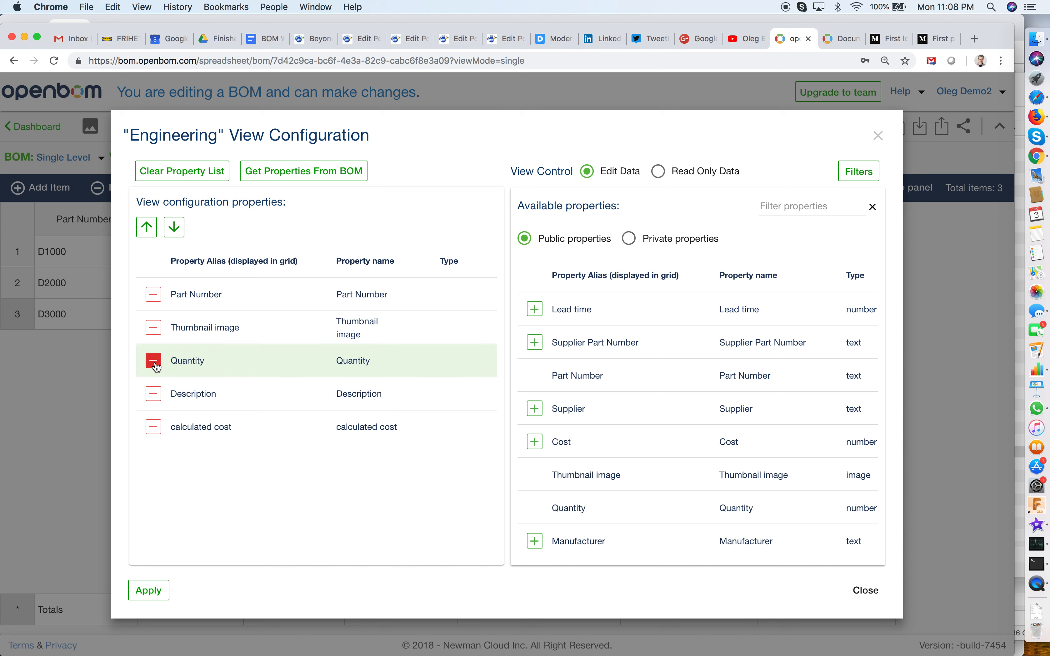
click(154, 428)
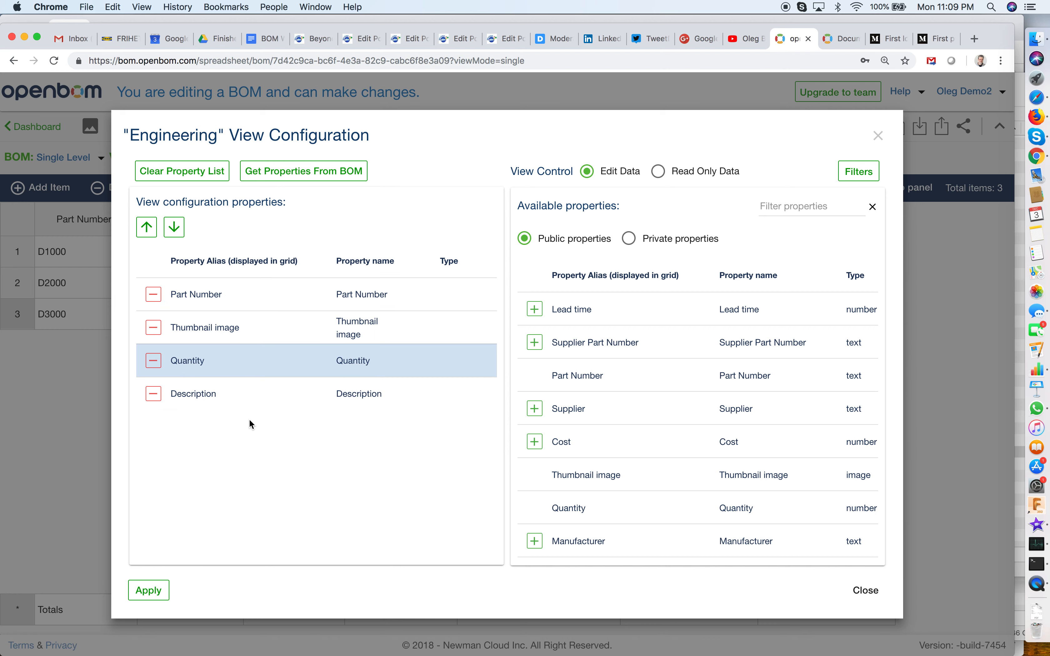
click(150, 590)
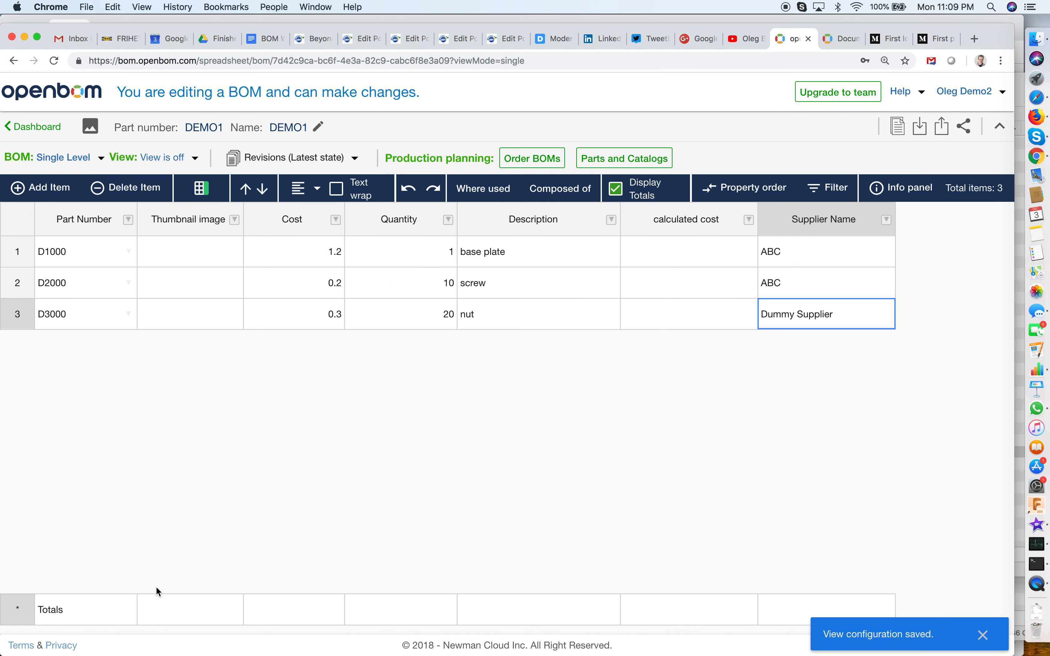
click(196, 159)
click(189, 272)
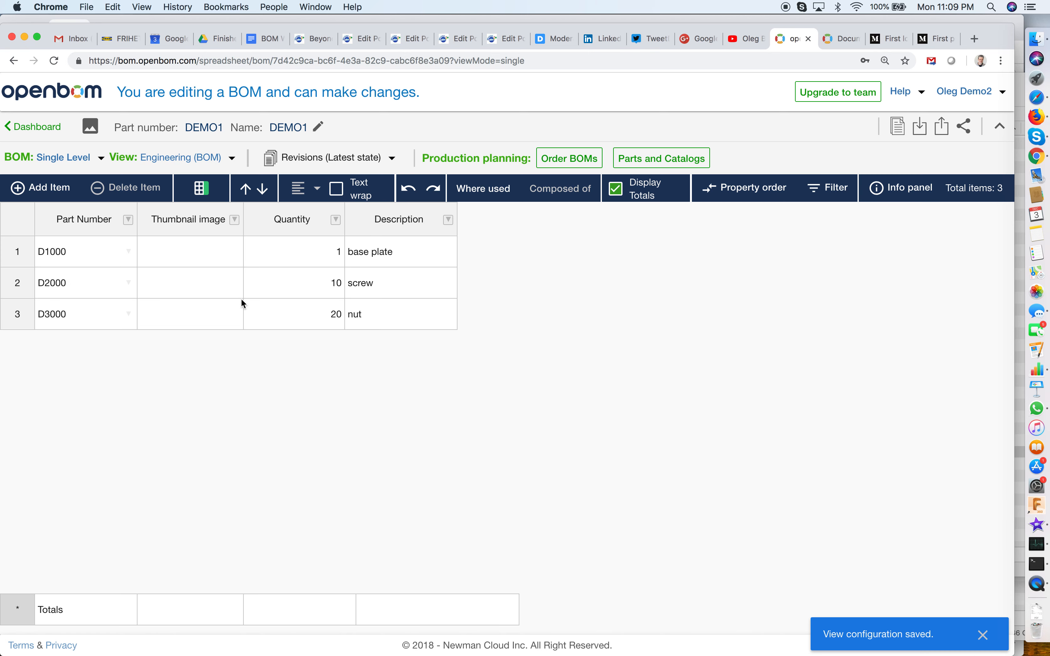
Center-align the values in the Quantity column of the Engineering view.
click(290, 251)
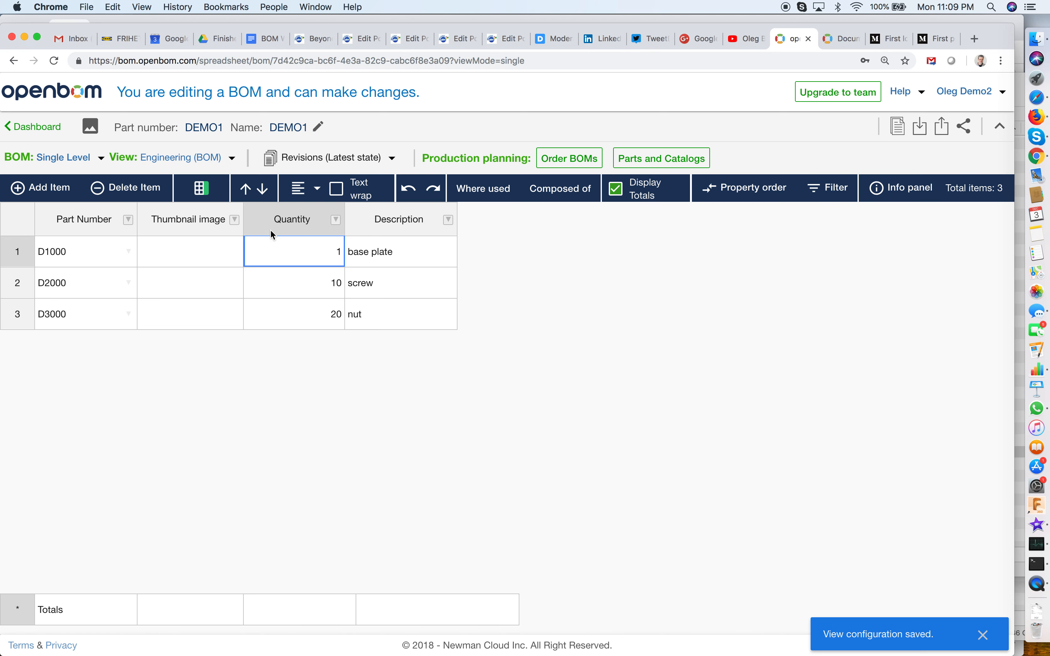
click(309, 188)
click(341, 219)
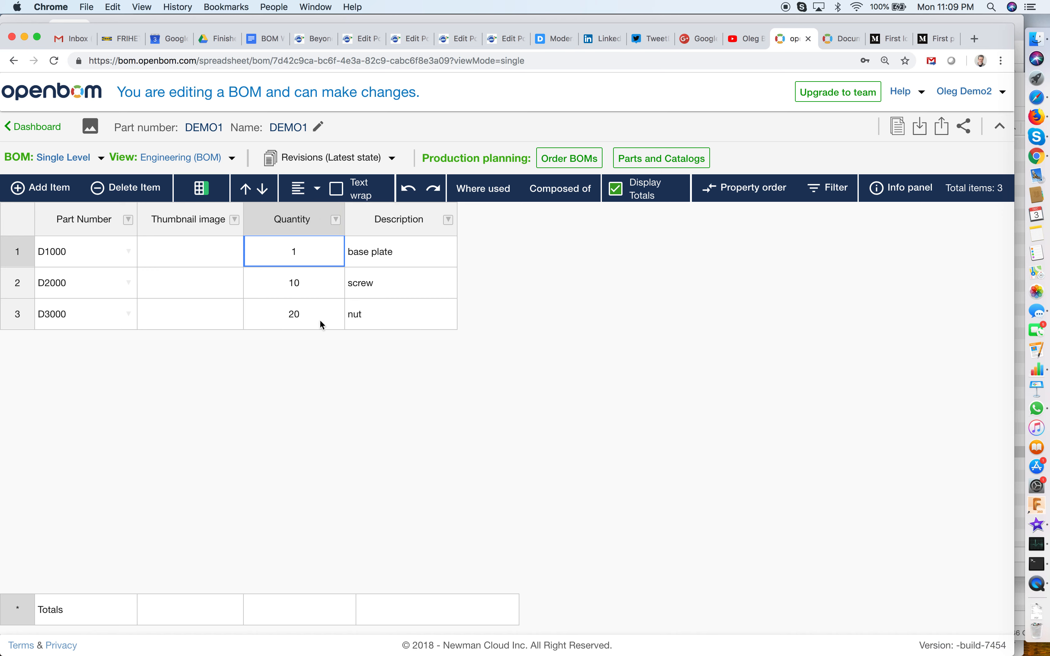
Create a custom view named Supplier for the bill of materials and save it.
click(234, 160)
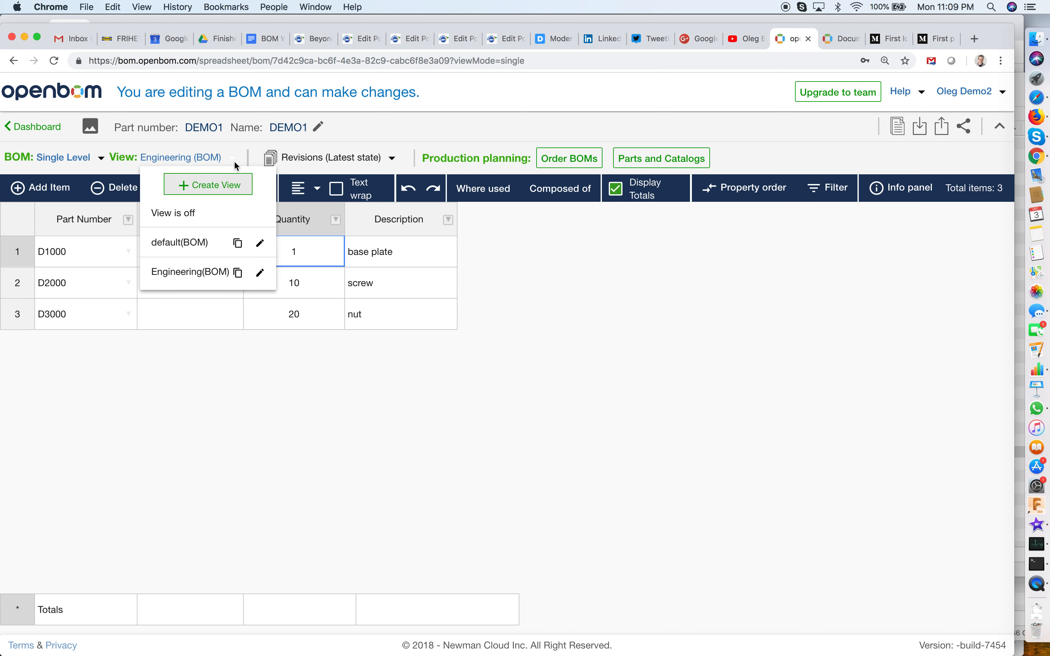
click(234, 184)
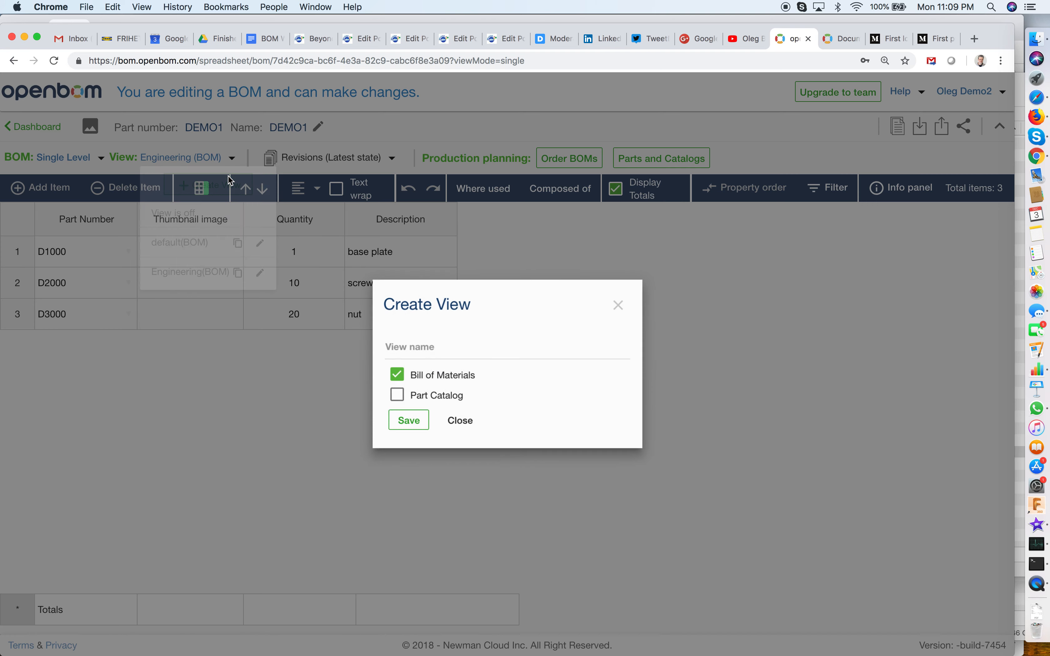
click(400, 343)
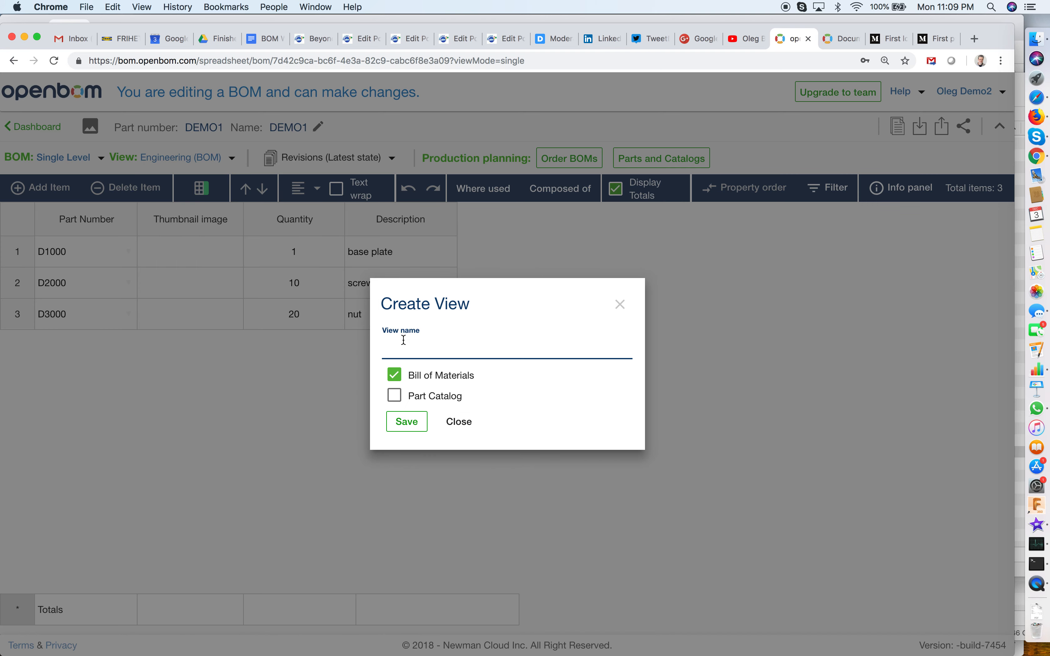
text(Supopli)
key(BackSpace)
key(BackSpace)
key(BackSpace)
key(BackSpace)
key(BackSpace)
text(pop)
key(BackSpace)
key(BackSpace)
key(BackSpace)
text(pplier View)
key(BackSpace)
key(BackSpace)
key(BackSpace)
key(BackSpace)
key(BackSpace)
click(408, 380)
click(407, 422)
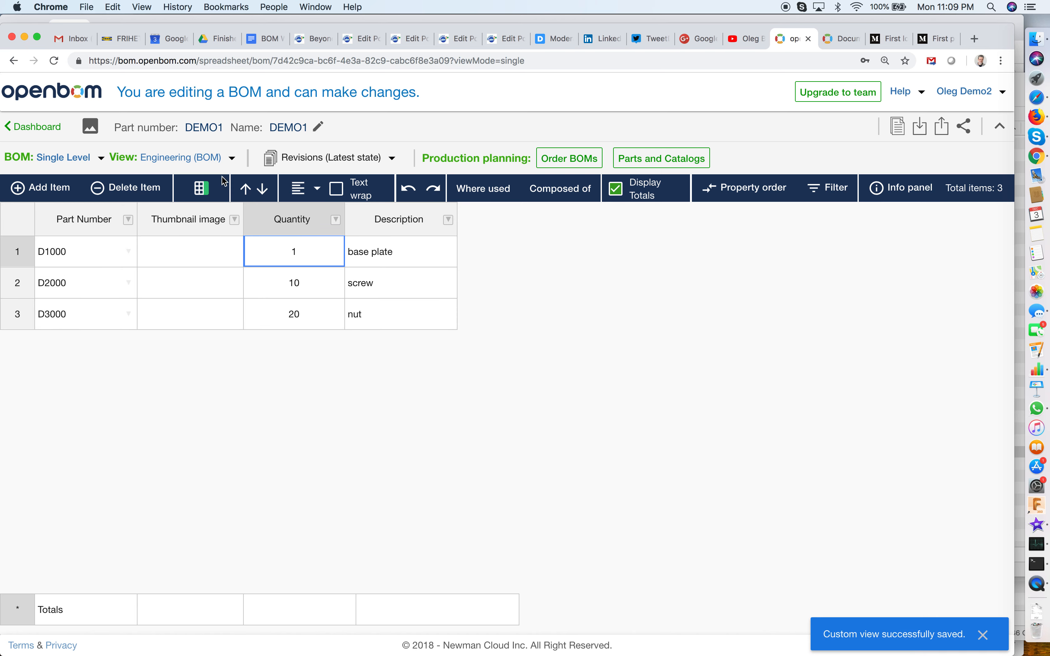
Load the Supplier view's properties from the BOM, remove Thumbnail image from them, and apply the configuration.
click(231, 156)
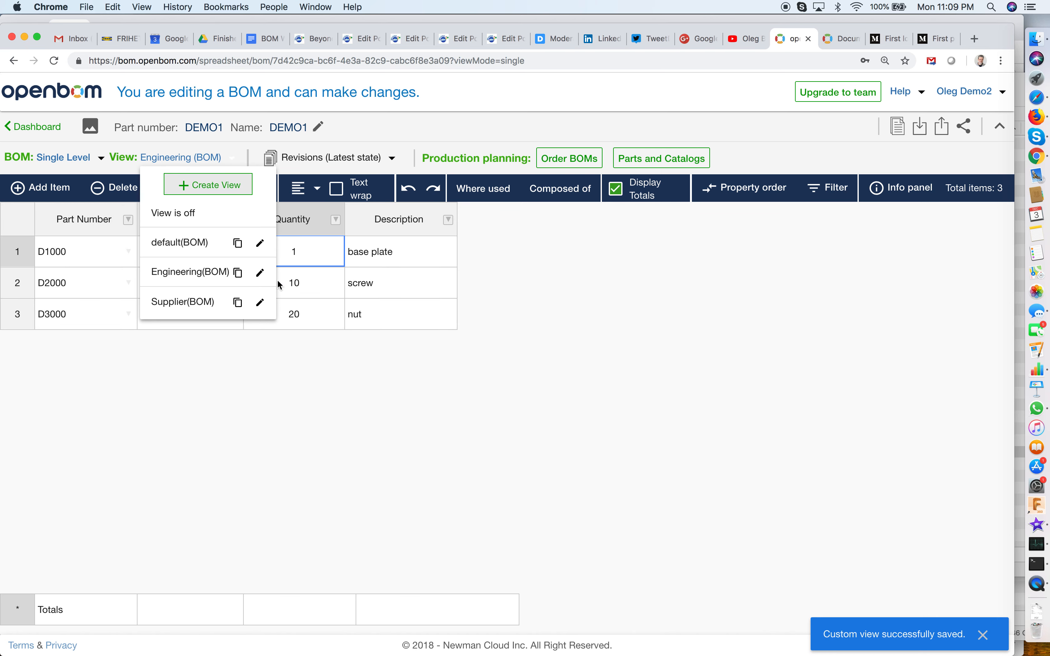
click(260, 302)
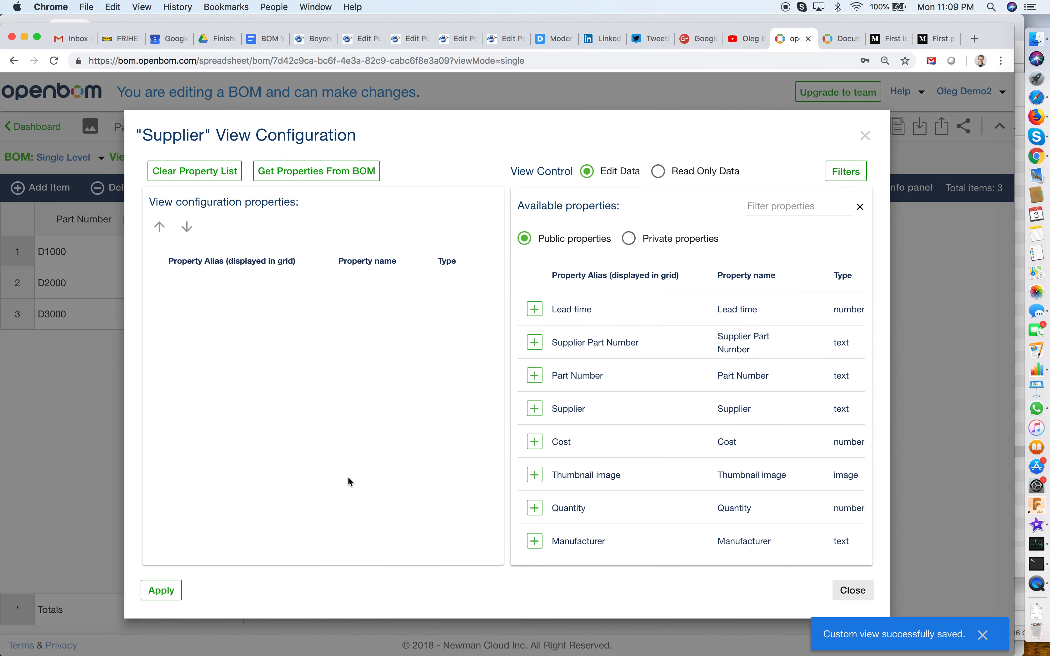
click(328, 172)
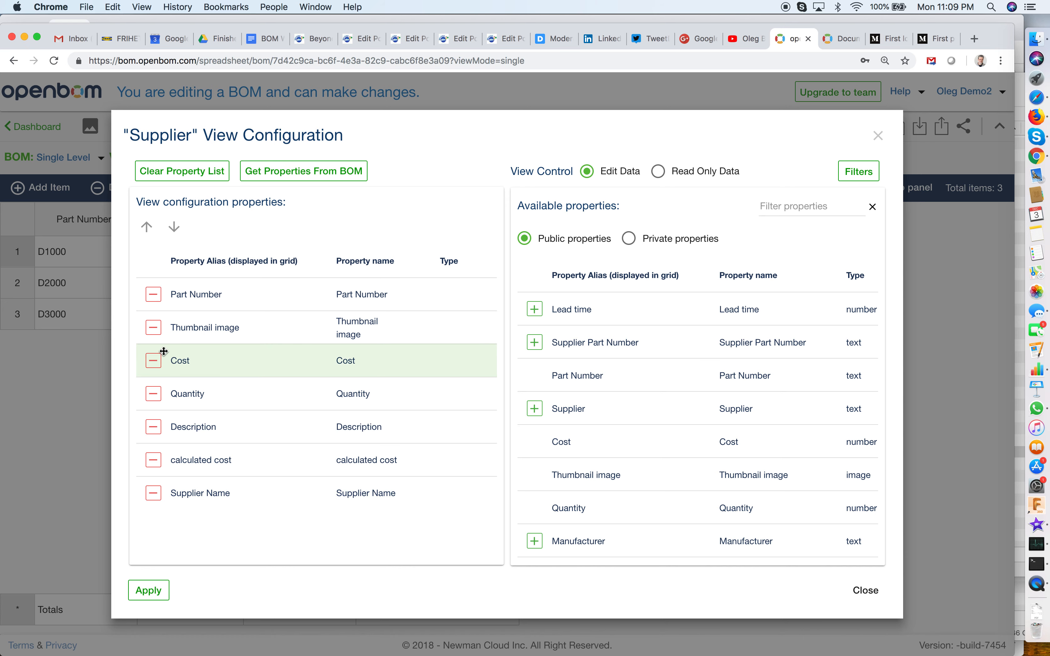
click(153, 330)
click(161, 336)
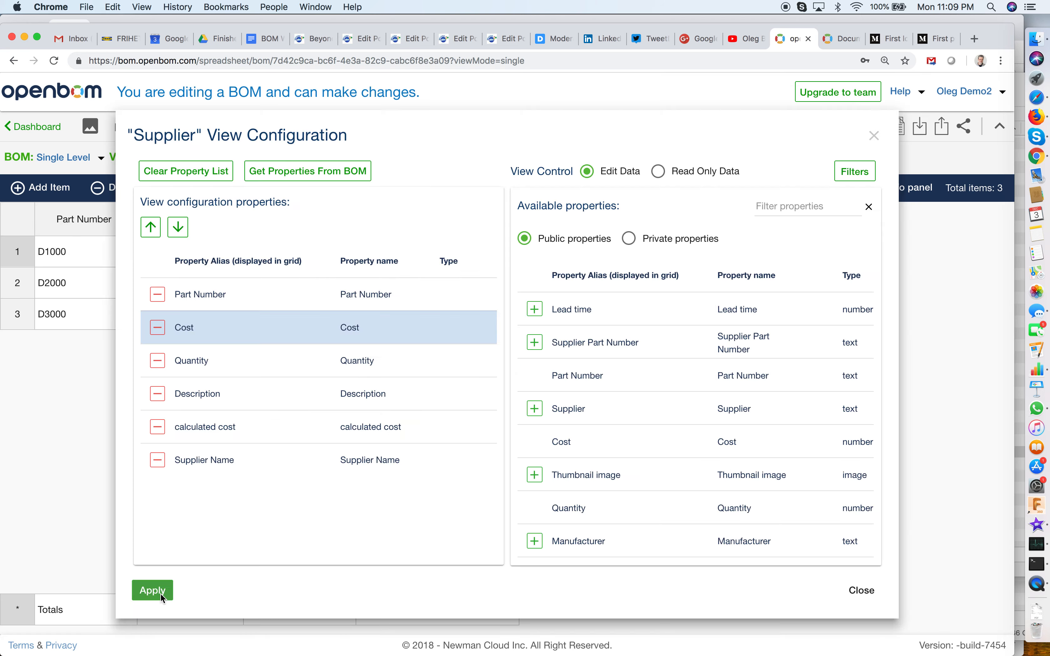
click(162, 600)
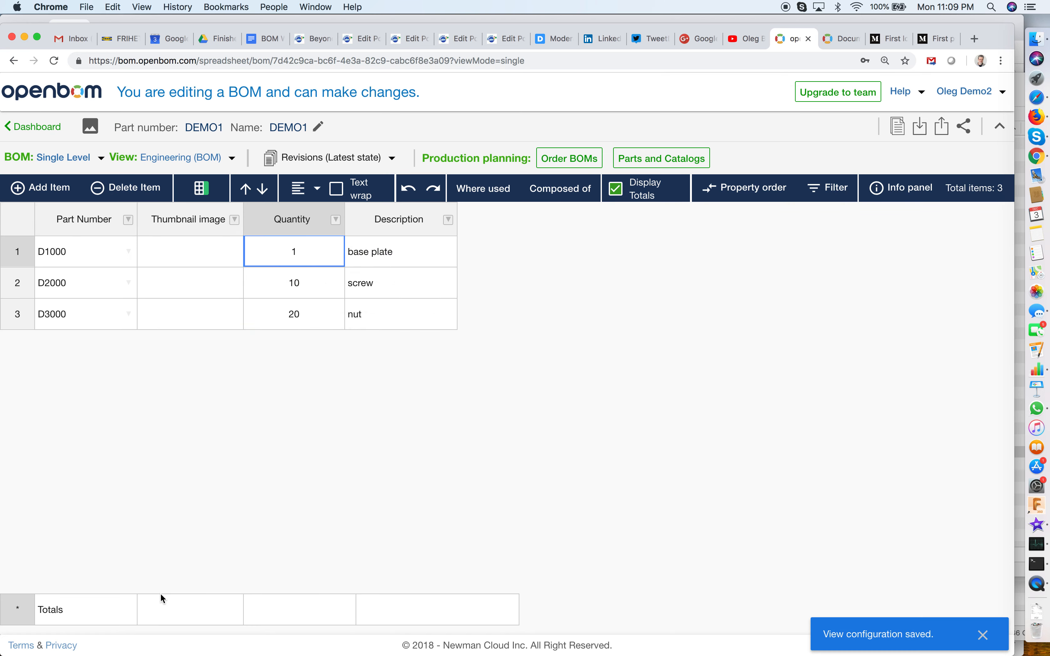
Display the BOM in the Supplier view and switch back to the Engineering view to compare their columns.
click(229, 158)
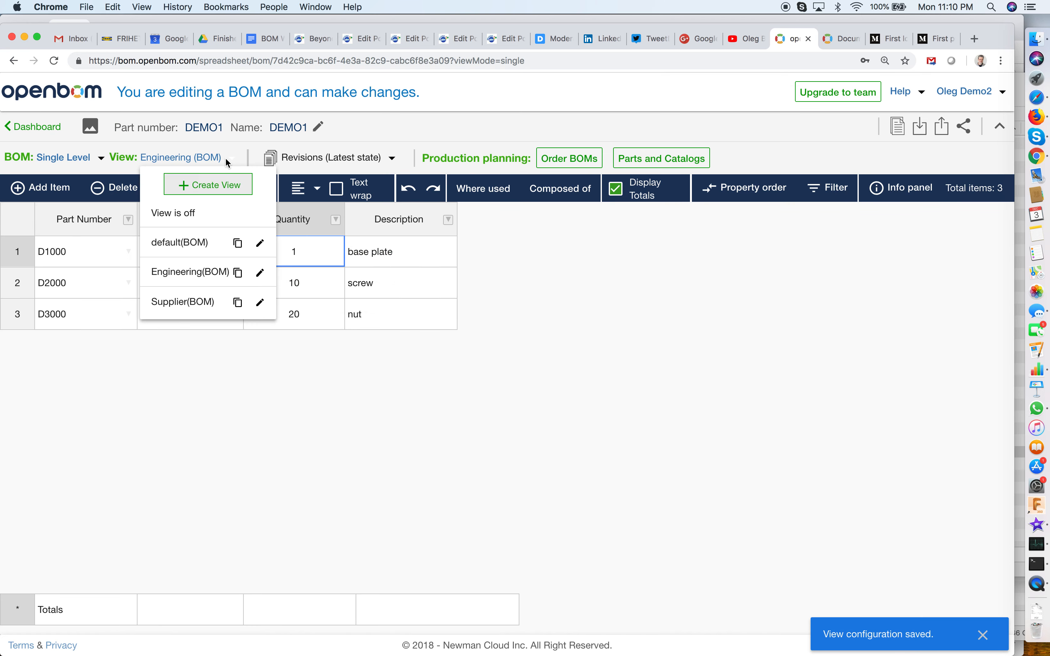
click(215, 302)
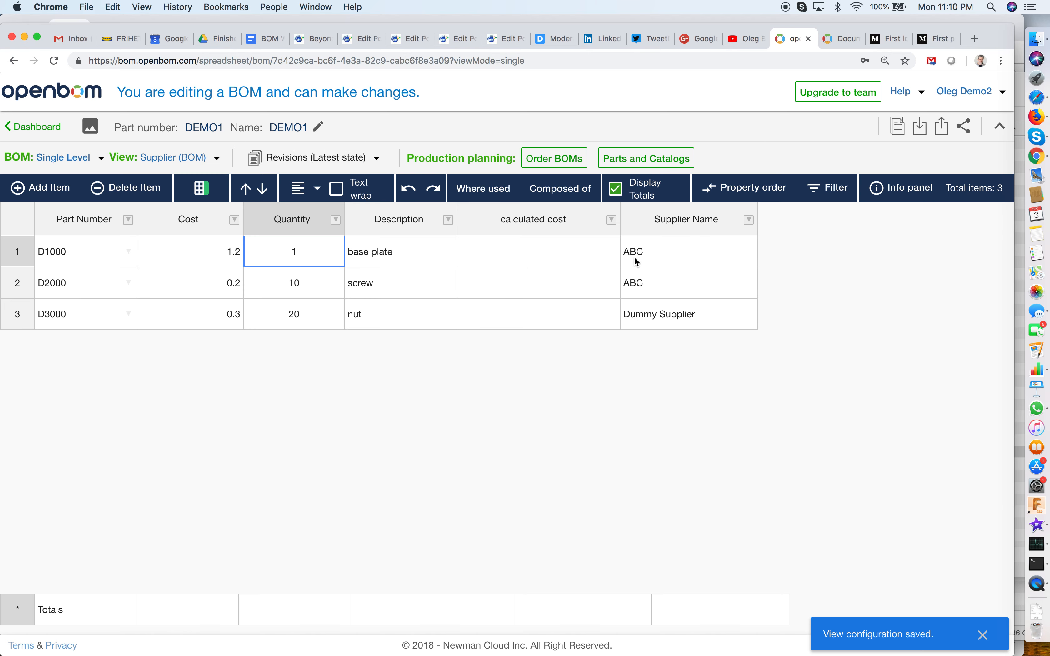
click(217, 158)
click(206, 272)
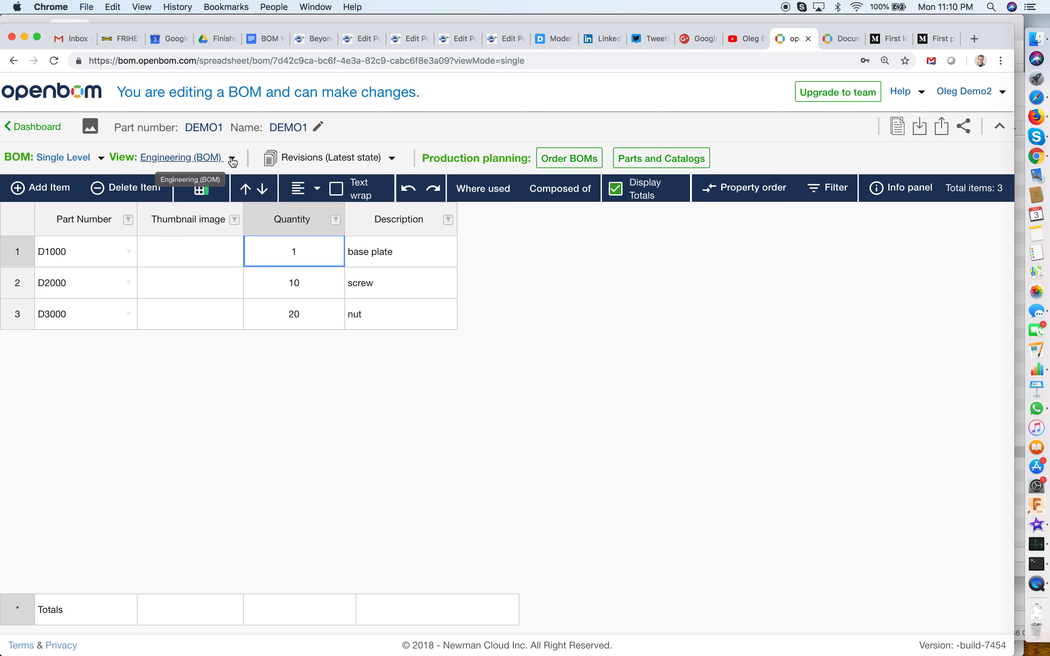
Turn off the custom view so the BOM is displayed without any view applied.
click(391, 309)
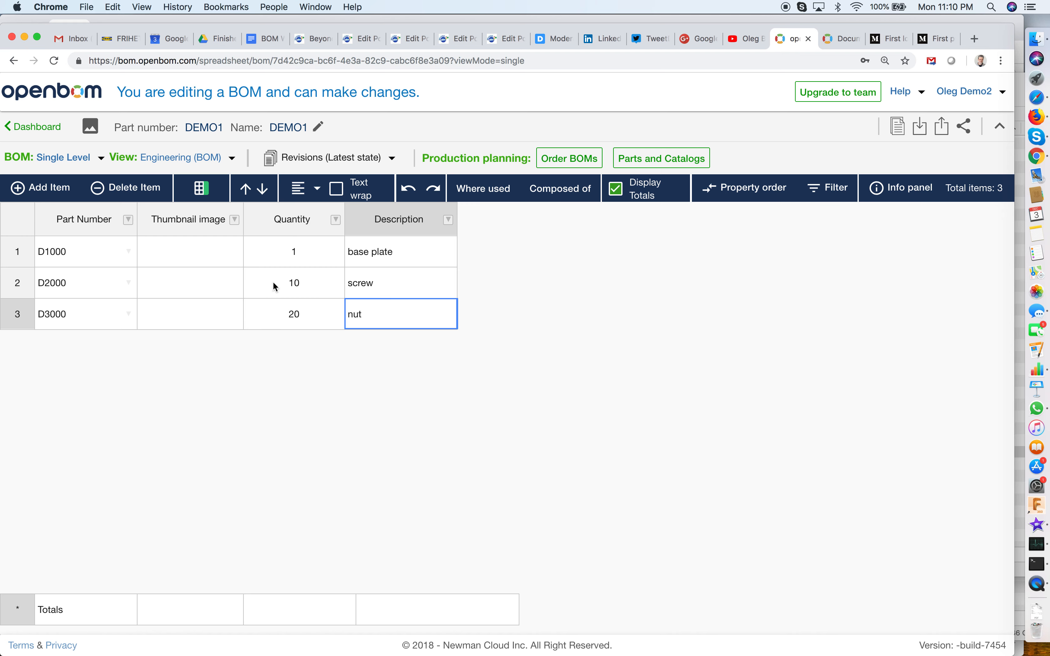
click(233, 158)
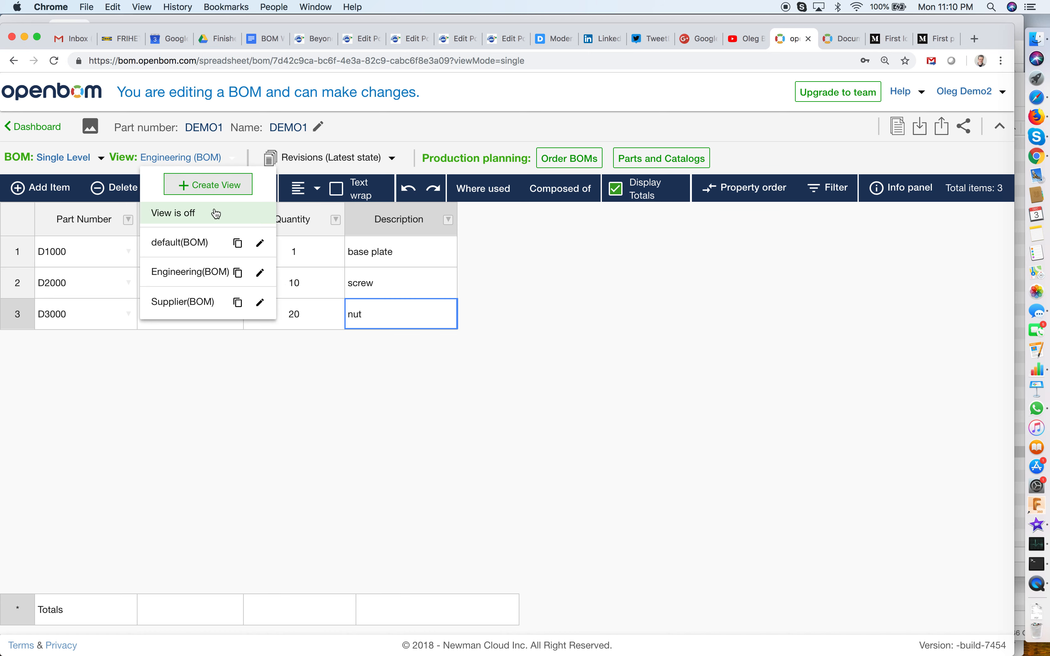
click(212, 217)
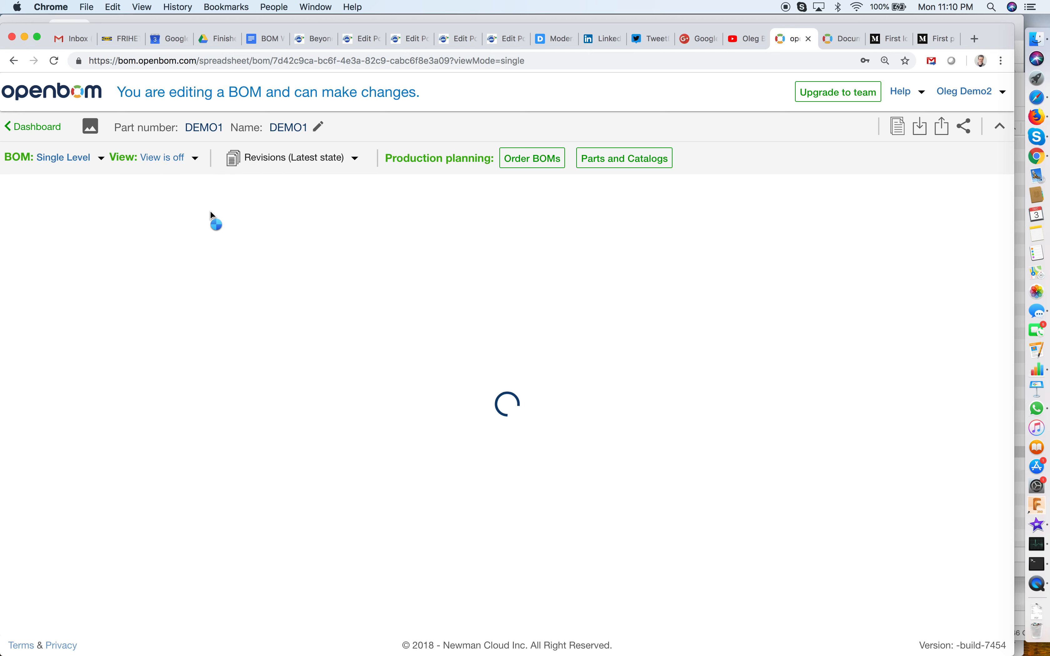